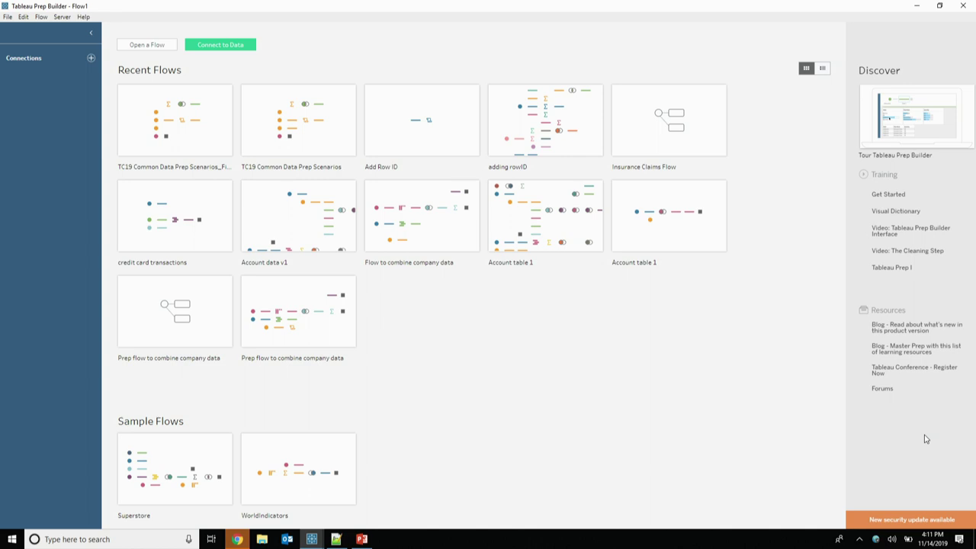
Connect to the Excel file Our Company Data.xls and add its Orders table to the flow
{"action": "left_click", "coordinate": [91, 59]}
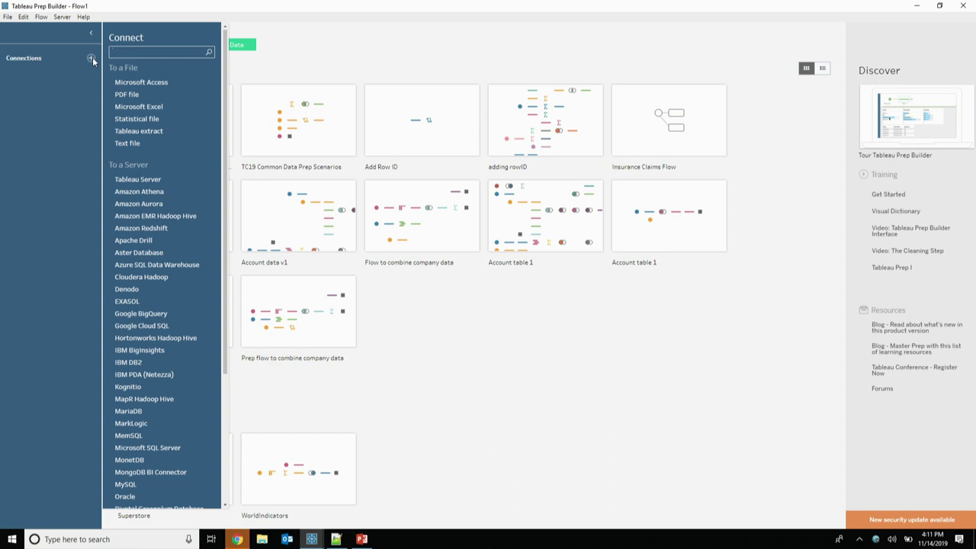
{"action": "left_click", "coordinate": [138, 106]}
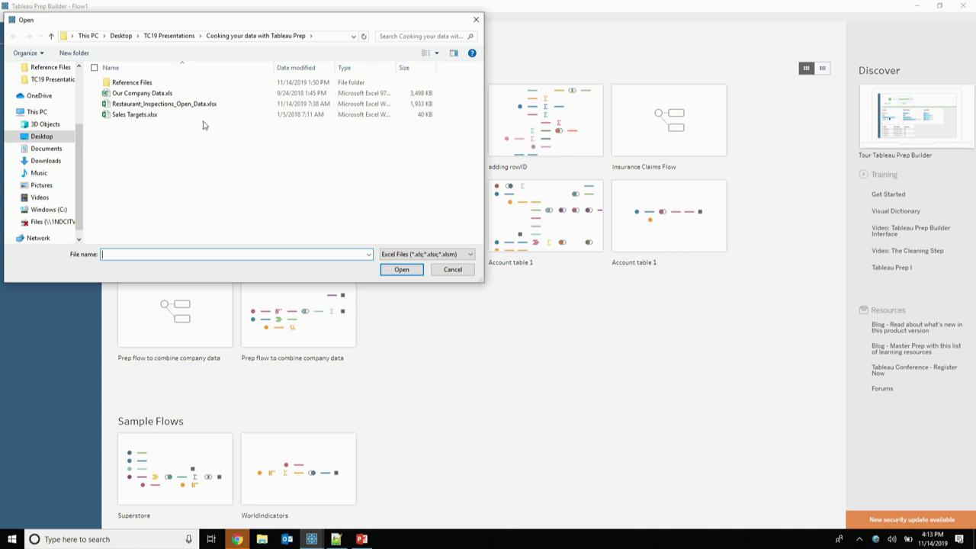
{"action": "double_click", "coordinate": [145, 93]}
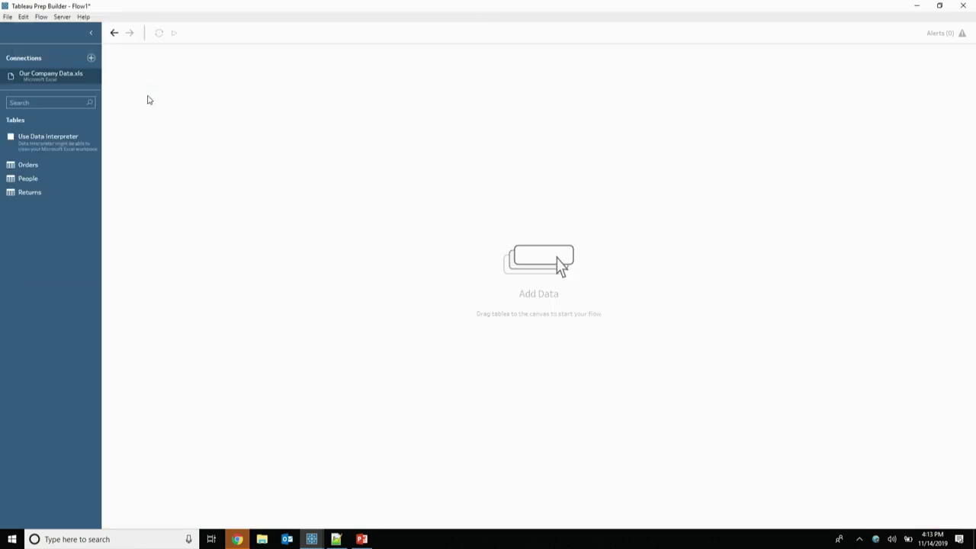
{"action": "double_click", "coordinate": [29, 165]}
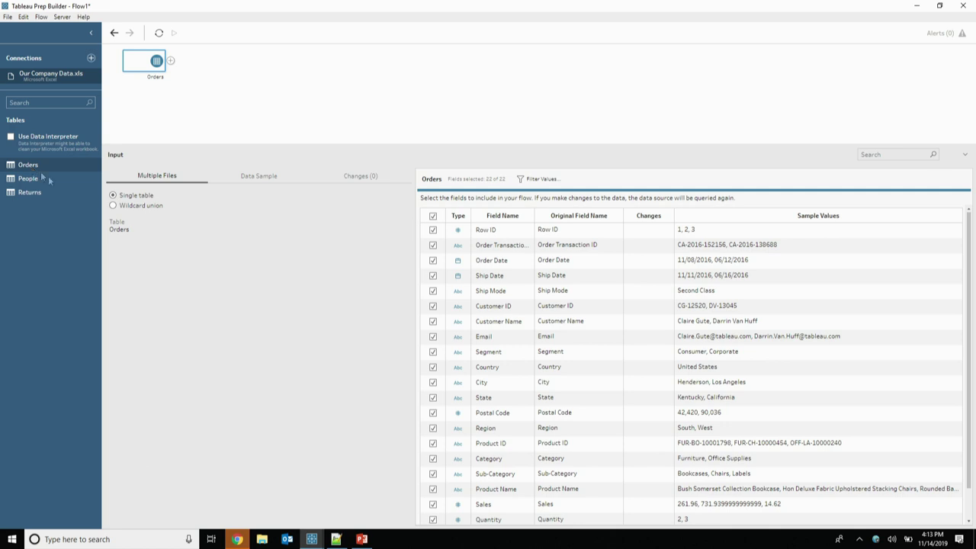
{"action": "left_click", "coordinate": [344, 80]}
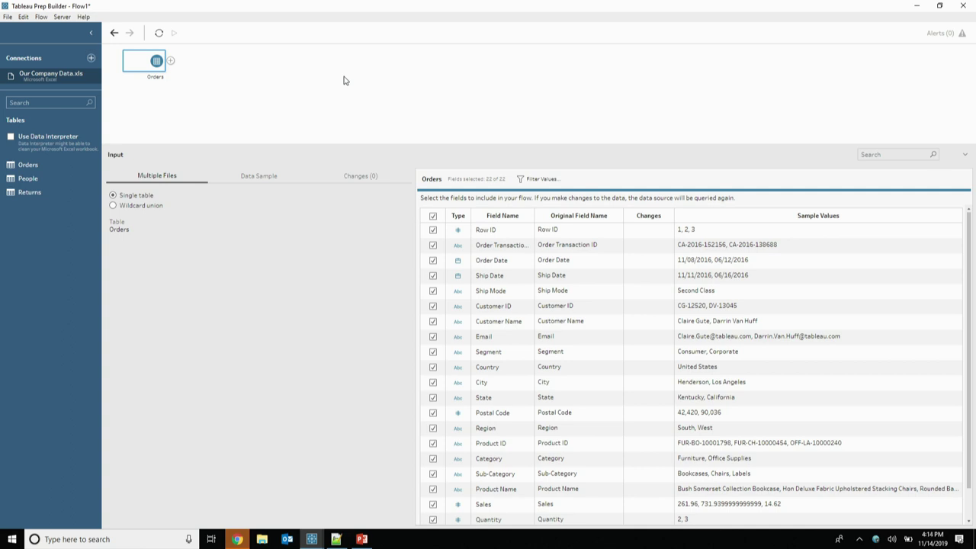
Connect to the Tableau extract Target Company - Global Data.hyper and union its Extract table with Orders
{"action": "left_click", "coordinate": [90, 57]}
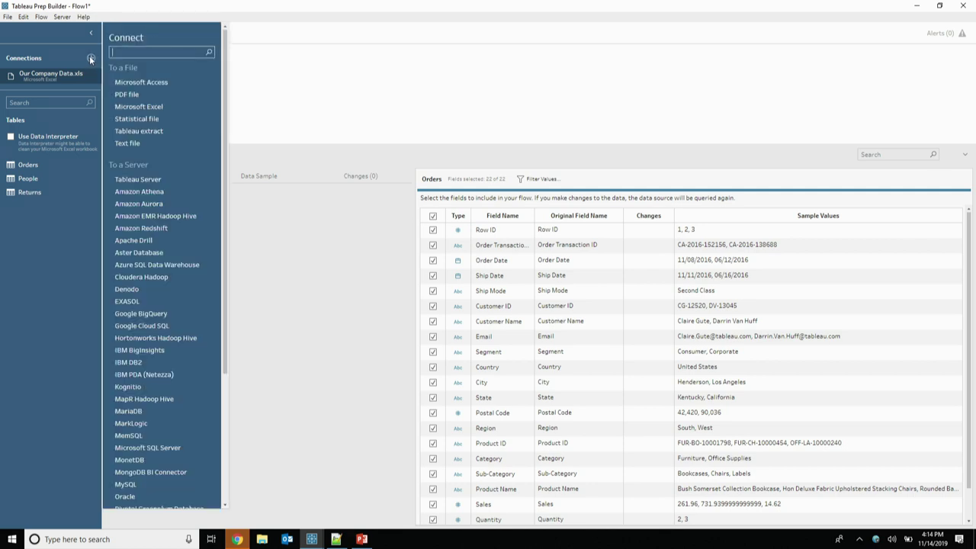
{"action": "left_click", "coordinate": [159, 133]}
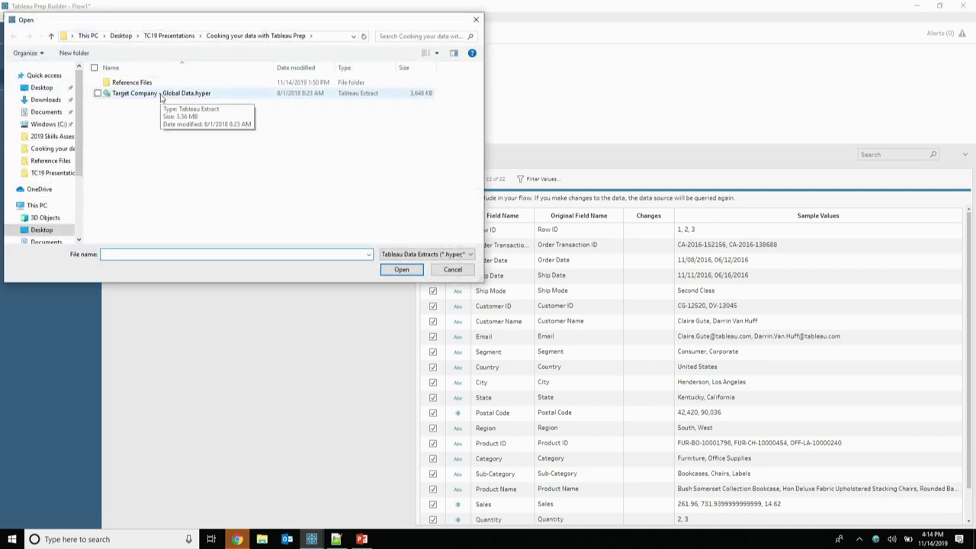
{"action": "double_click", "coordinate": [161, 94]}
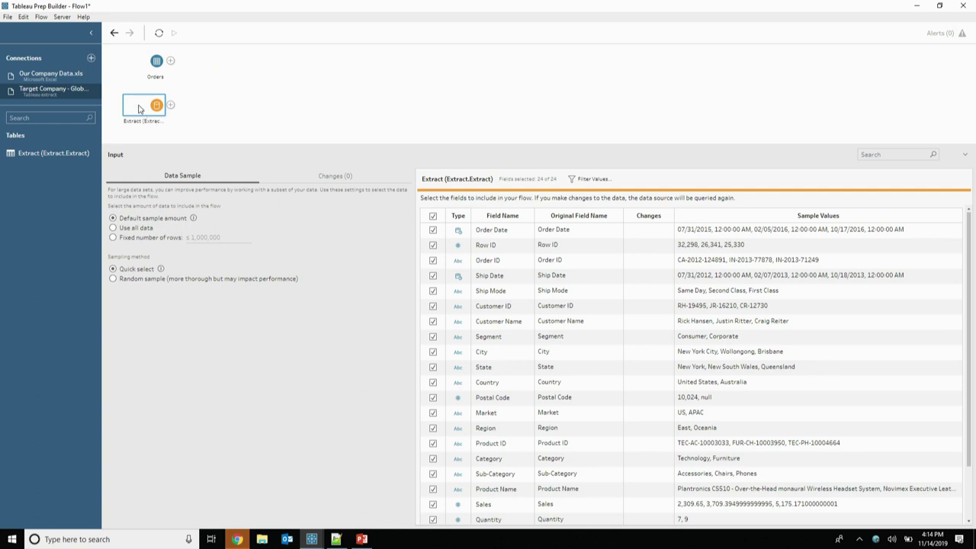
{"action": "left_click_drag", "start_coordinate": [139, 108], "coordinate": [164, 65]}
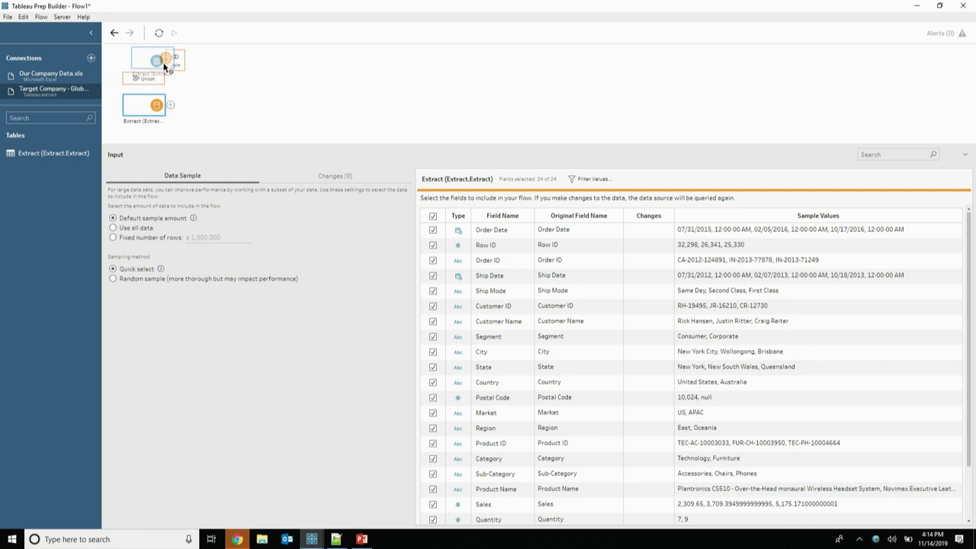
{"action": "left_click_drag", "start_coordinate": [164, 67], "coordinate": [155, 76]}
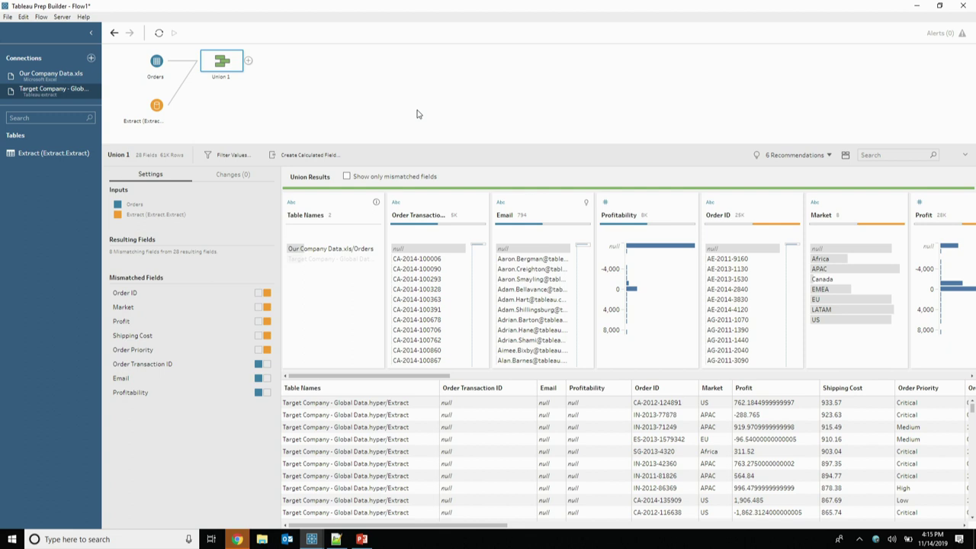
Show only the mismatched fields in the union results and merge the Profit field into Profitability
{"action": "left_click", "coordinate": [592, 226]}
{"action": "left_click", "coordinate": [140, 210]}
{"action": "mouse_move", "coordinate": [837, 314]}
{"action": "left_click", "coordinate": [355, 179]}
{"action": "left_click", "coordinate": [347, 177]}
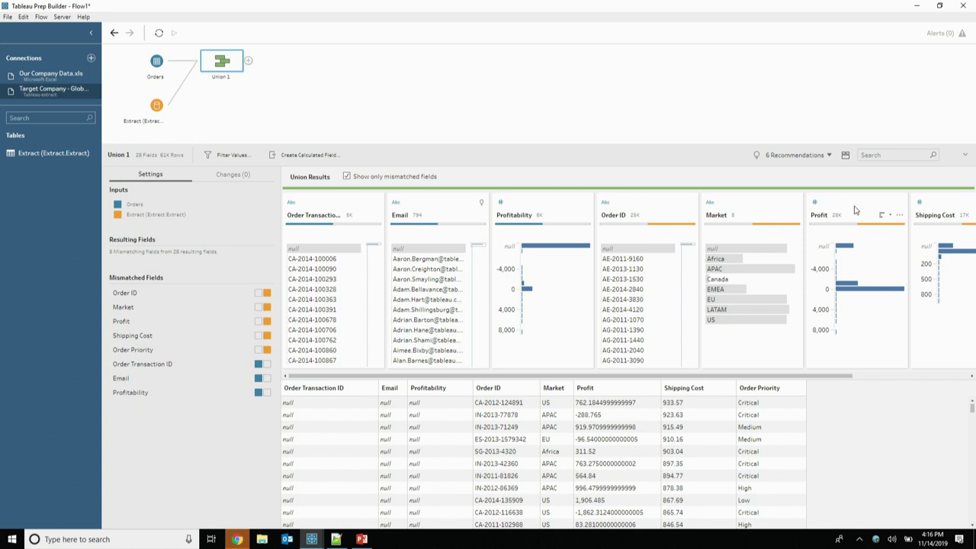
{"action": "left_click_drag", "start_coordinate": [855, 211], "coordinate": [511, 214]}
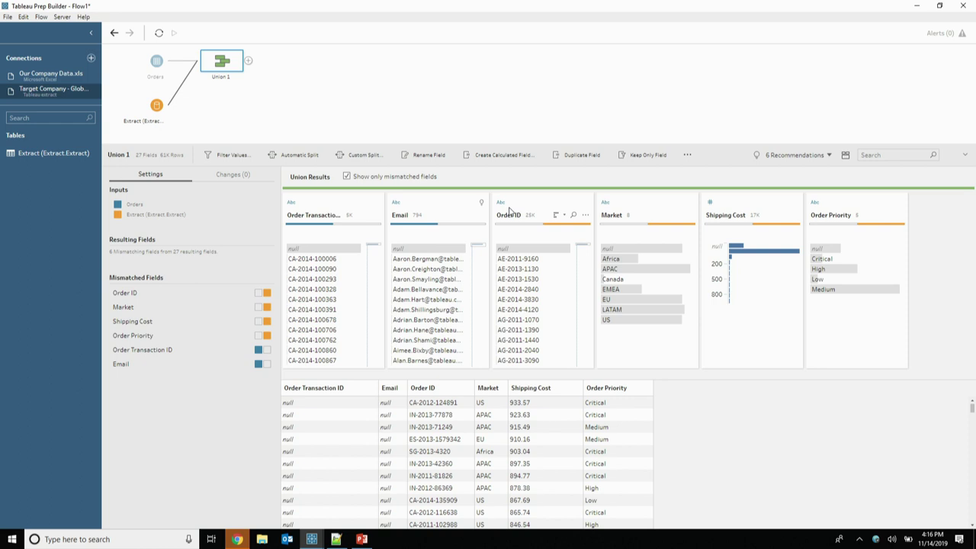
Add a cleaning step after the union and switch the Order Date field to the Detail view
{"action": "left_click", "coordinate": [249, 61]}
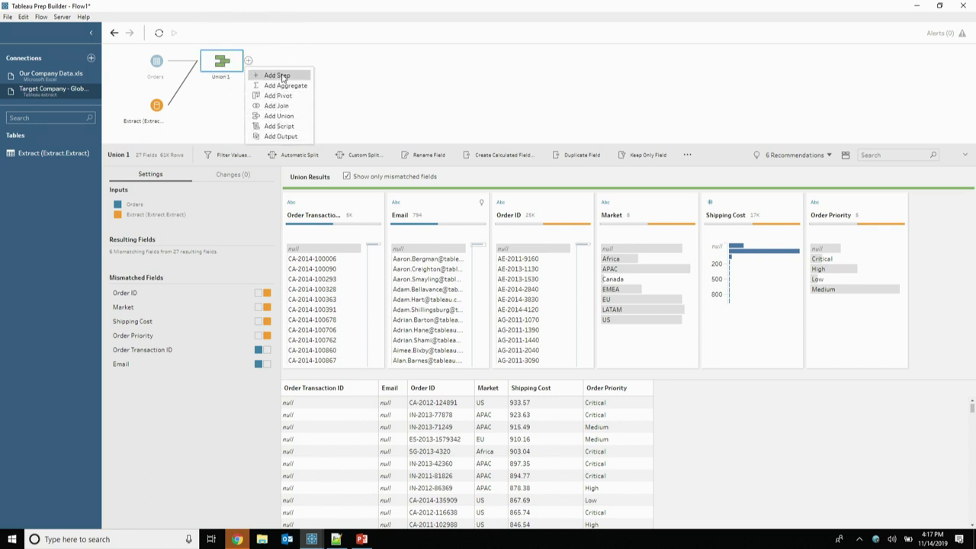
{"action": "left_click", "coordinate": [281, 75]}
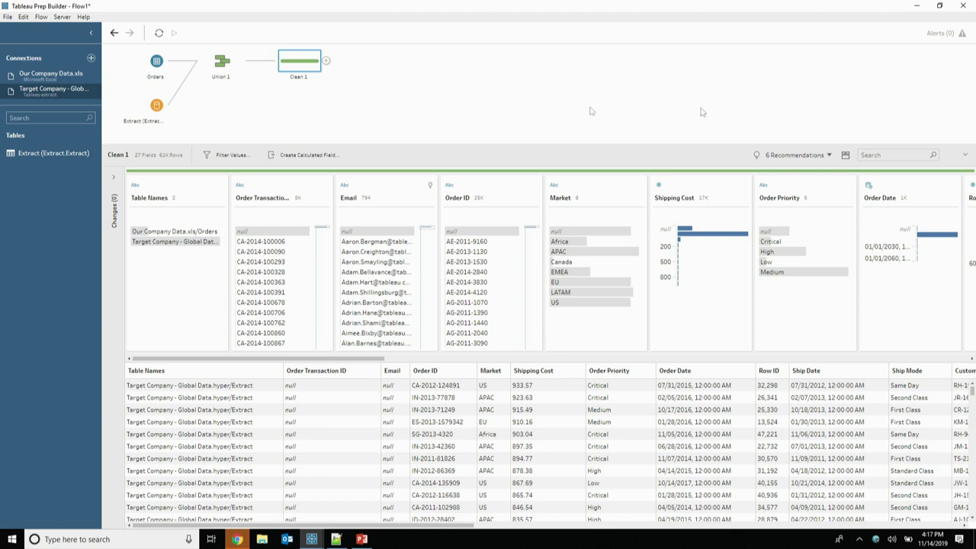
{"action": "left_click_drag", "start_coordinate": [354, 365], "coordinate": [407, 367]}
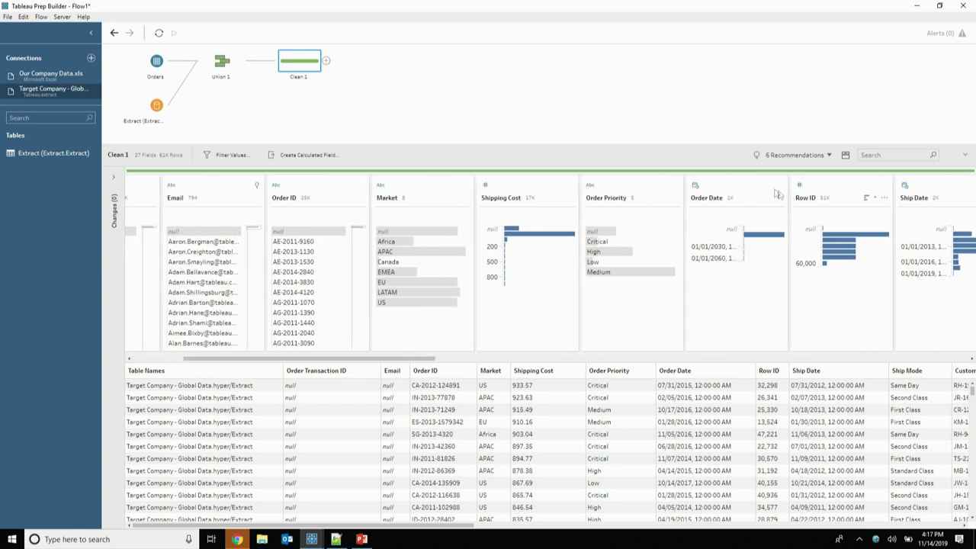
{"action": "left_click", "coordinate": [730, 187]}
{"action": "left_click", "coordinate": [731, 185]}
{"action": "left_click", "coordinate": [779, 198]}
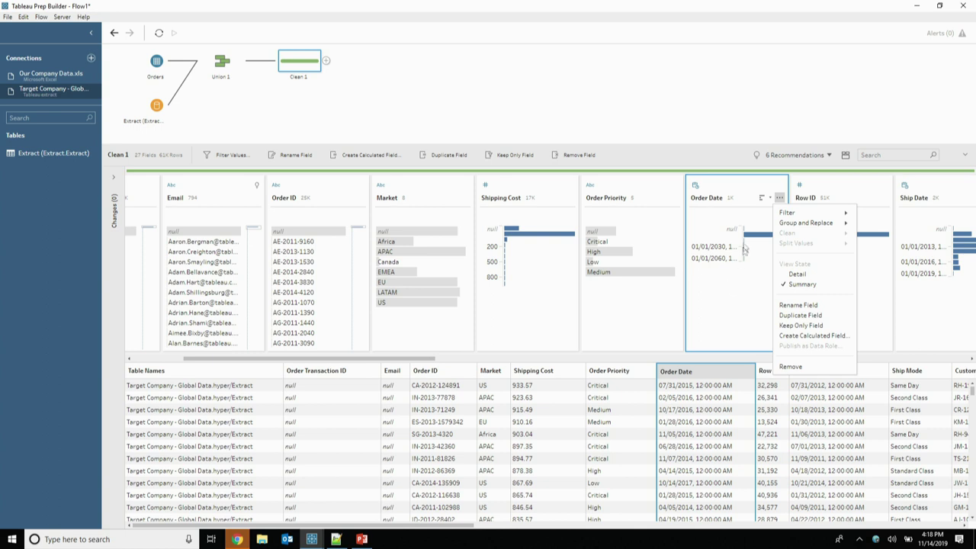
{"action": "left_click", "coordinate": [798, 273]}
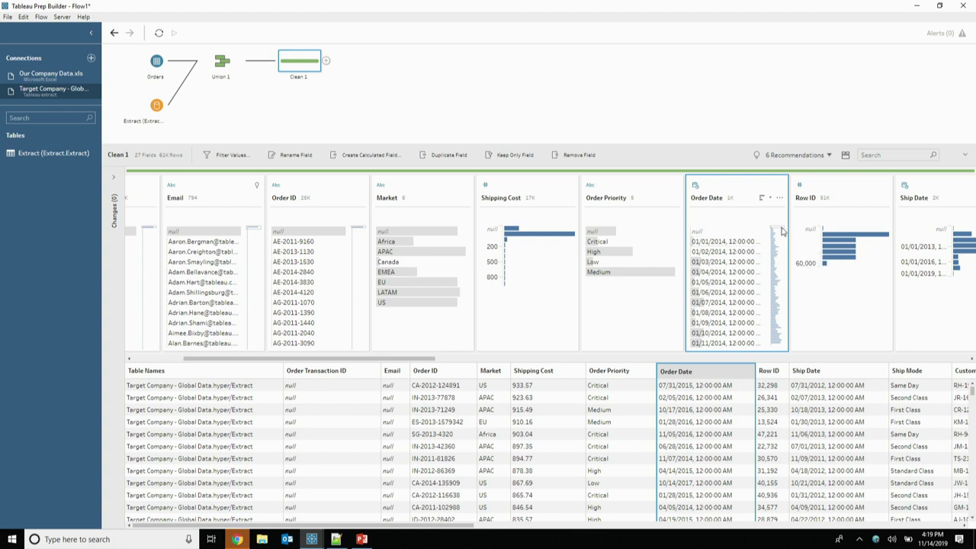
Filter Order Date by a range of dates starting 01/01/2014, with the end date set to an earlier year
{"action": "left_click_drag", "start_coordinate": [779, 232], "coordinate": [779, 344]}
{"action": "left_click", "coordinate": [707, 343]}
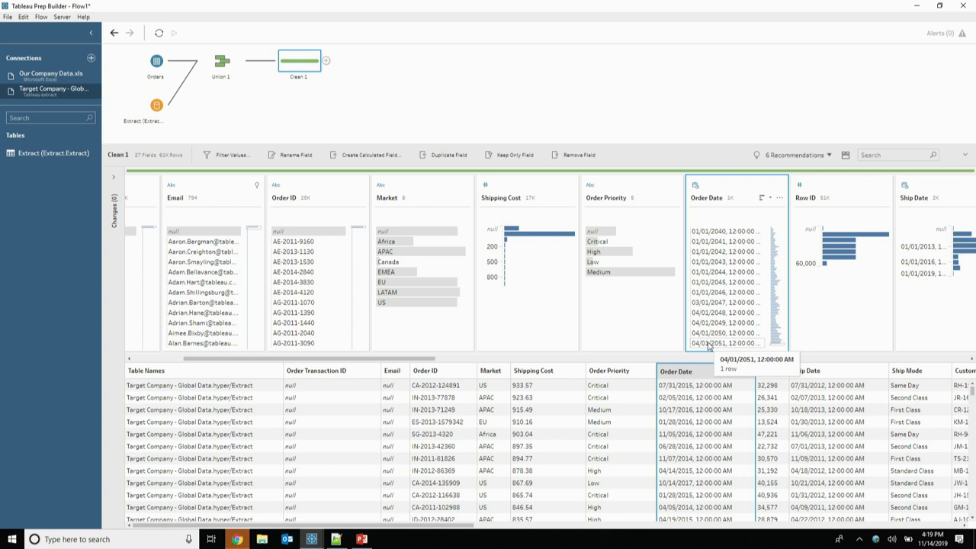
{"action": "left_click", "coordinate": [708, 345]}
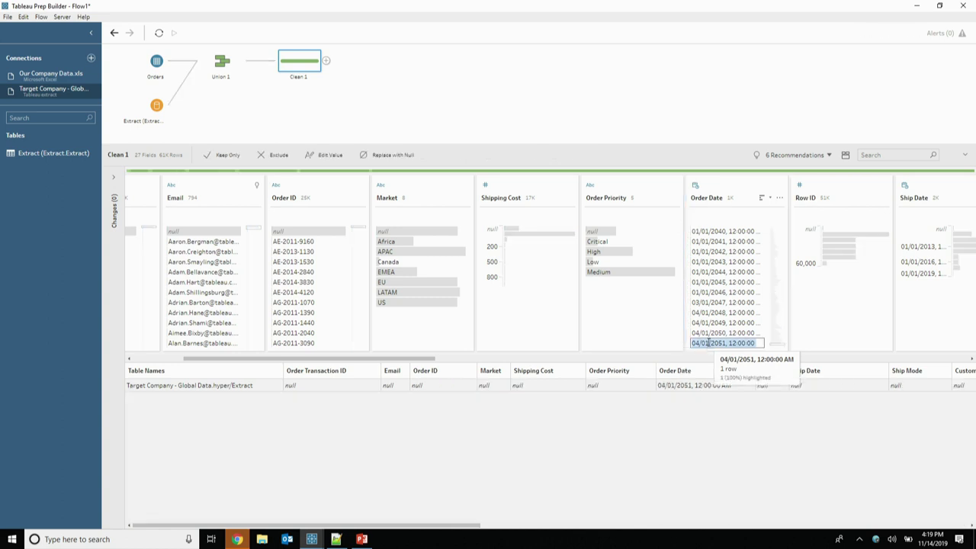
{"action": "left_click", "coordinate": [779, 198]}
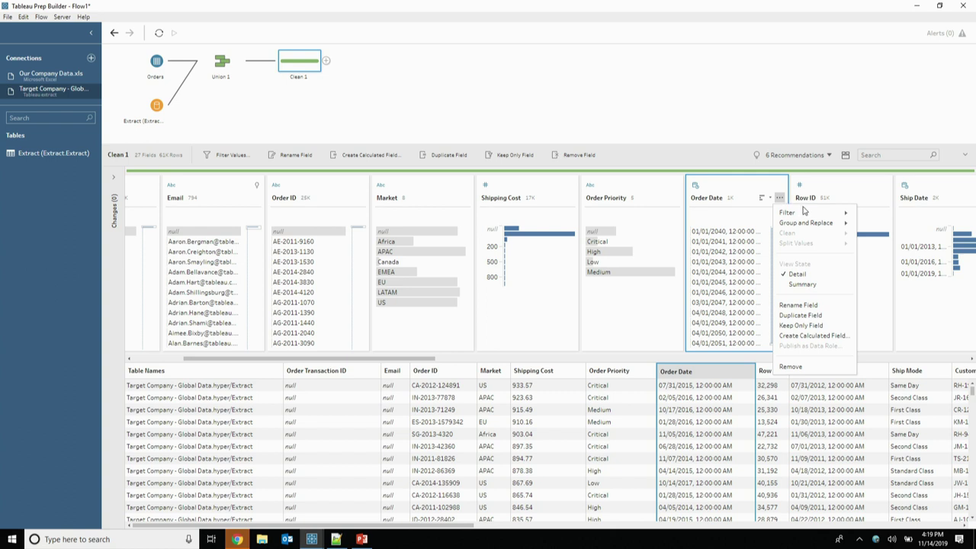
{"action": "mouse_move", "coordinate": [838, 214]}
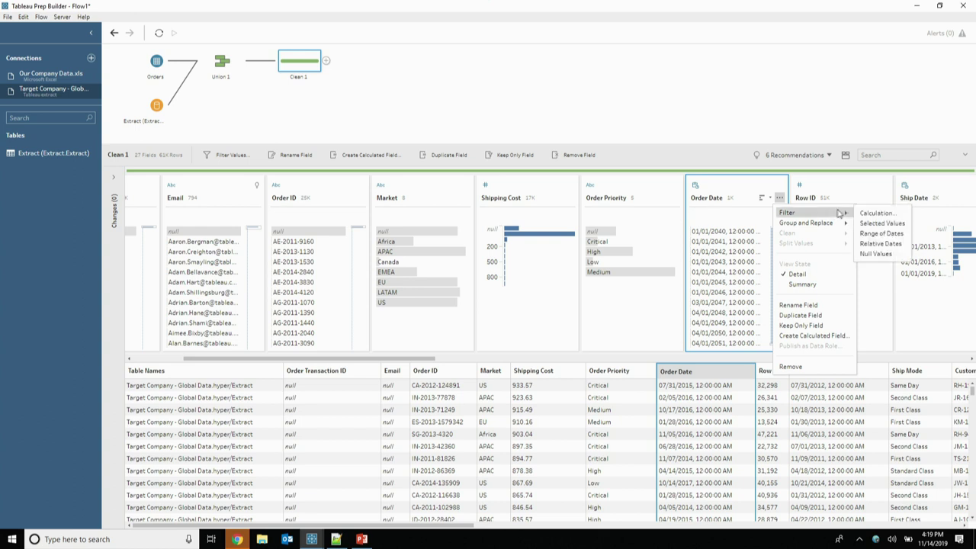
{"action": "left_click", "coordinate": [881, 233]}
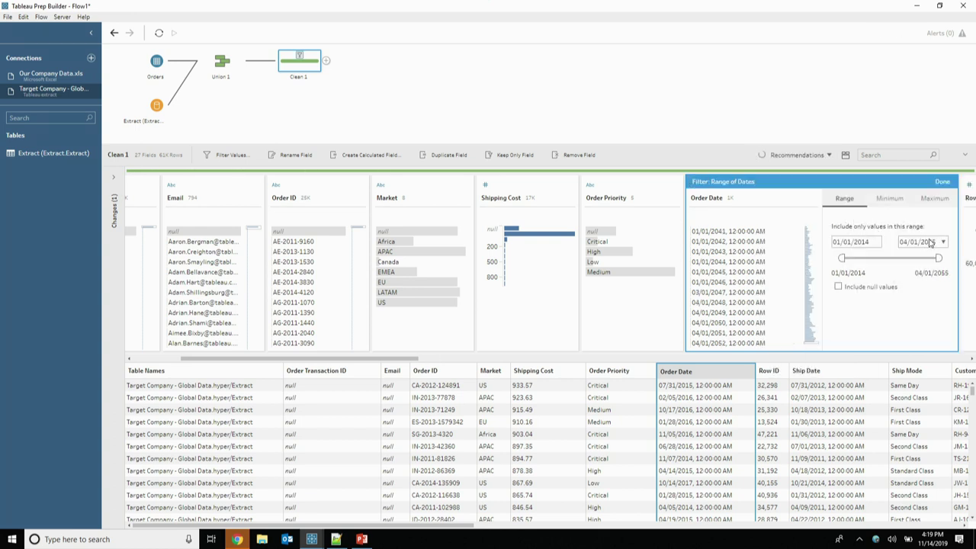
{"action": "double_click", "coordinate": [929, 242]}
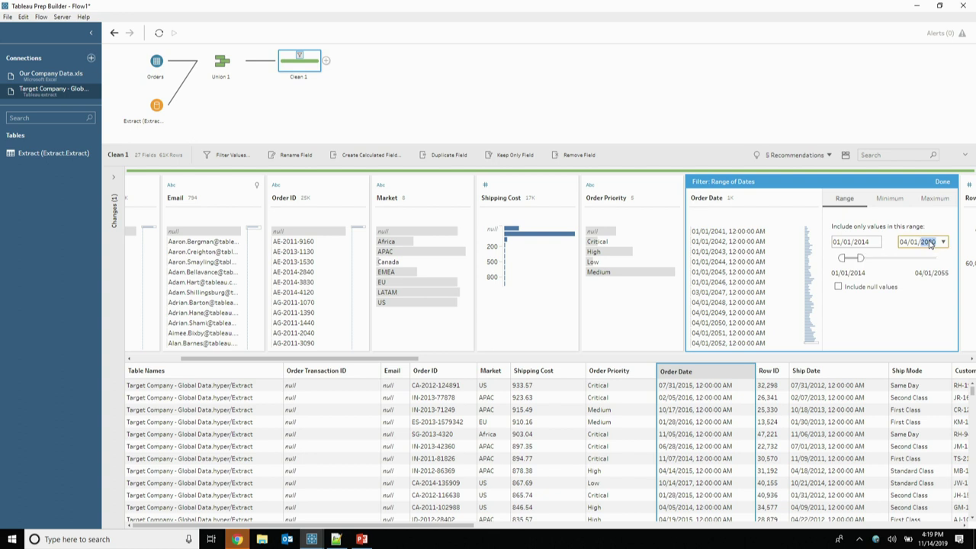
{"action": "left_click", "coordinate": [941, 182]}
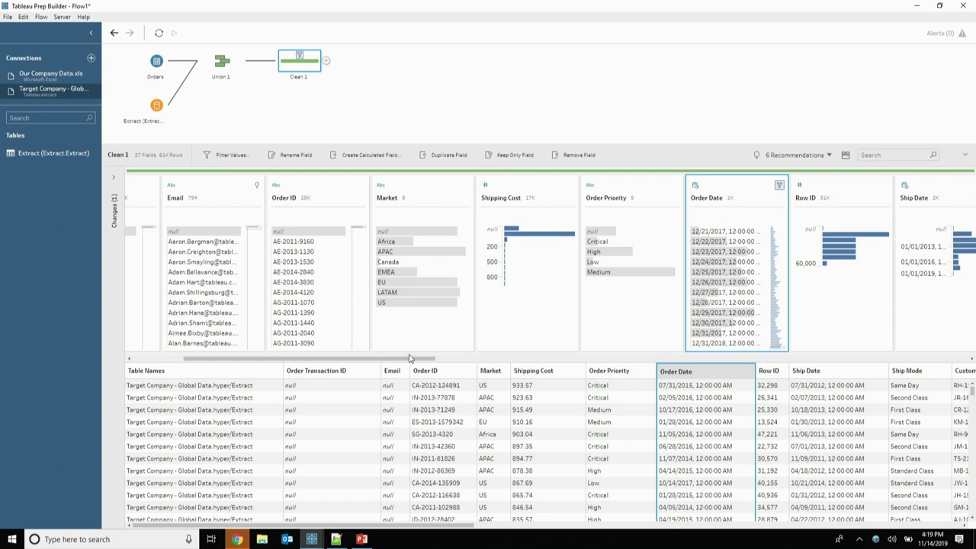
Change the Consumer value in the Segment field to Retail
{"action": "left_click_drag", "start_coordinate": [409, 363], "coordinate": [602, 344]}
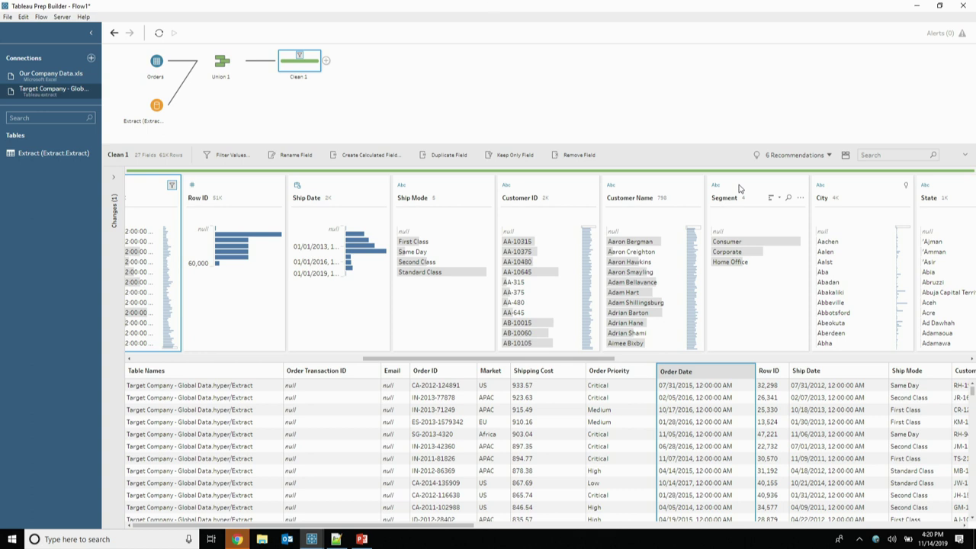
{"action": "mouse_move", "coordinate": [730, 244]}
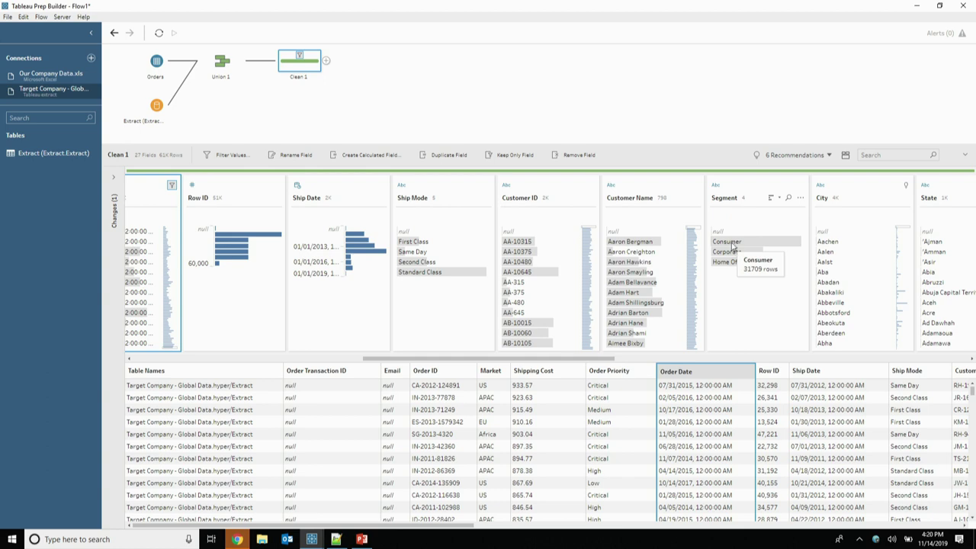
{"action": "left_click", "coordinate": [738, 241]}
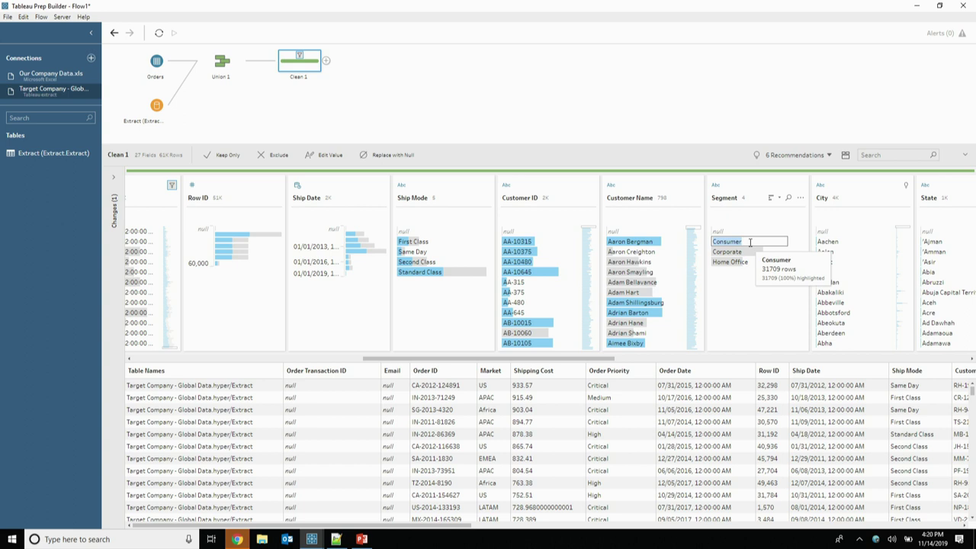
{"action": "type", "text": "Retail"}
{"action": "key", "text": "Return"}
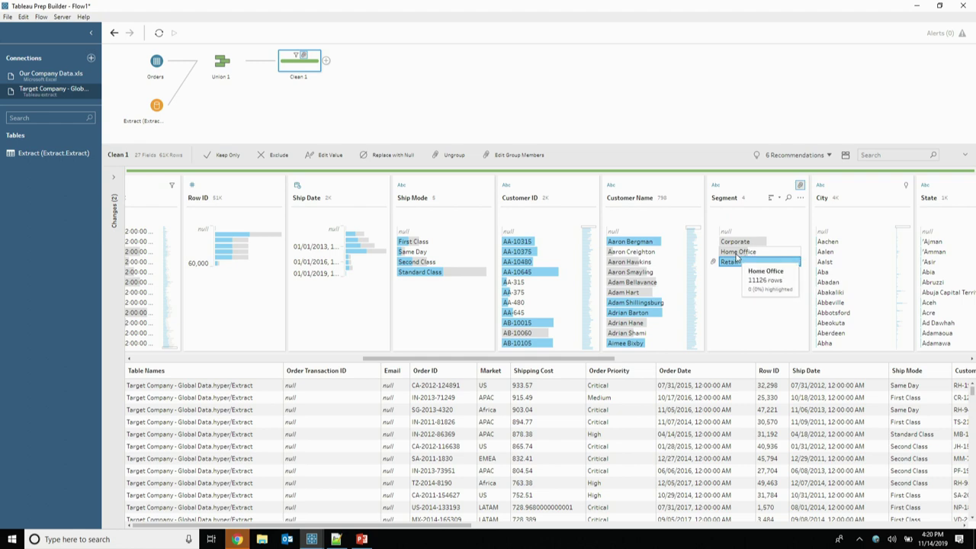
Change the Home Office value in the Segment field to Invesments
{"action": "left_click", "coordinate": [737, 252]}
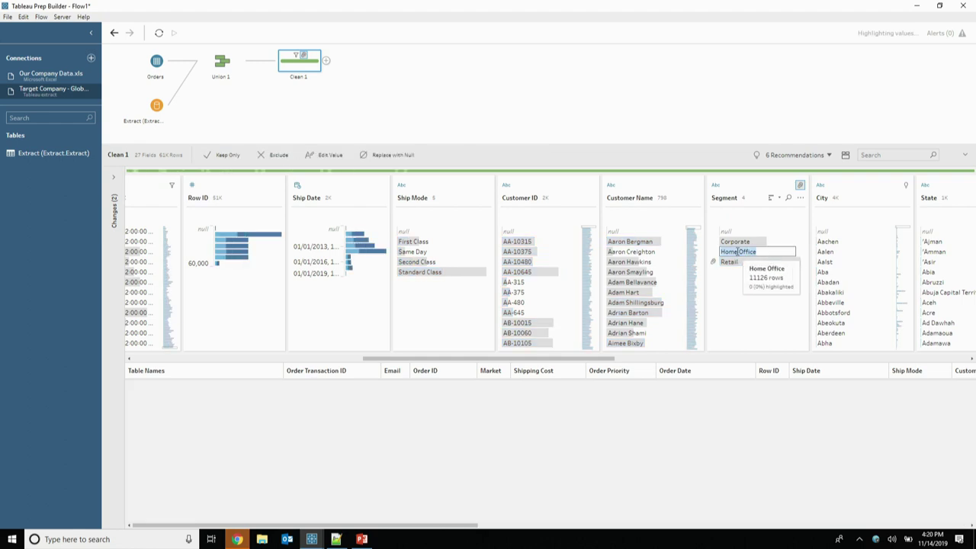
{"action": "double_click", "coordinate": [737, 251]}
{"action": "type", "text": "Inve"}
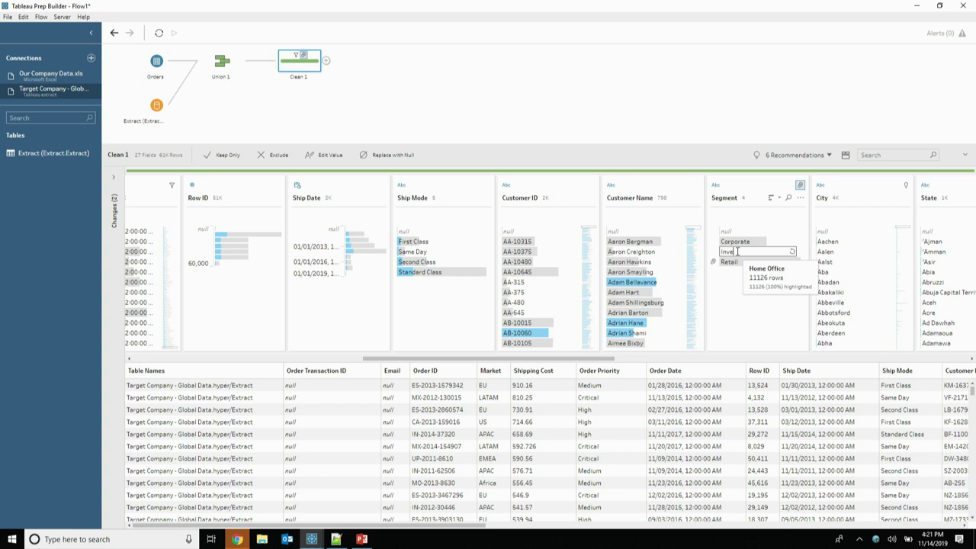
{"action": "type", "text": "stments"}
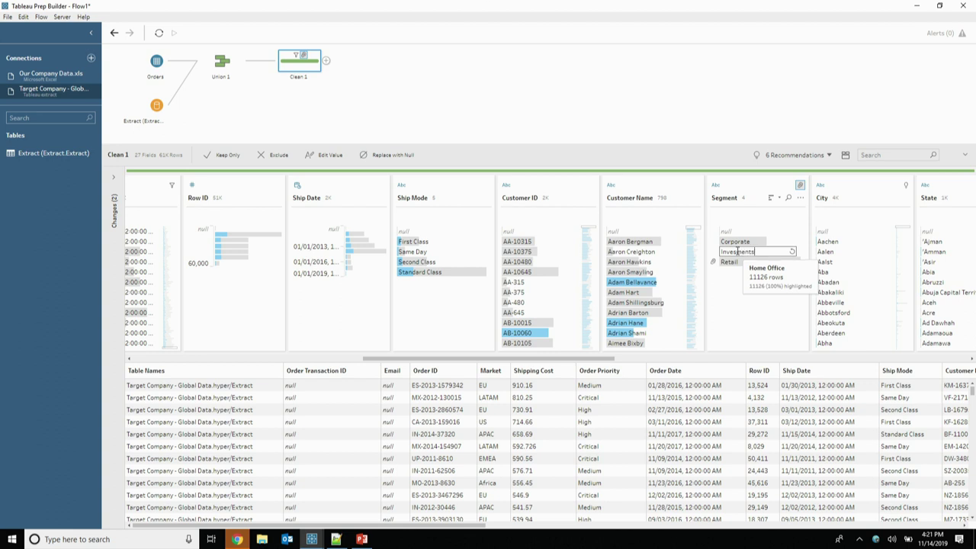
{"action": "key", "text": "Return"}
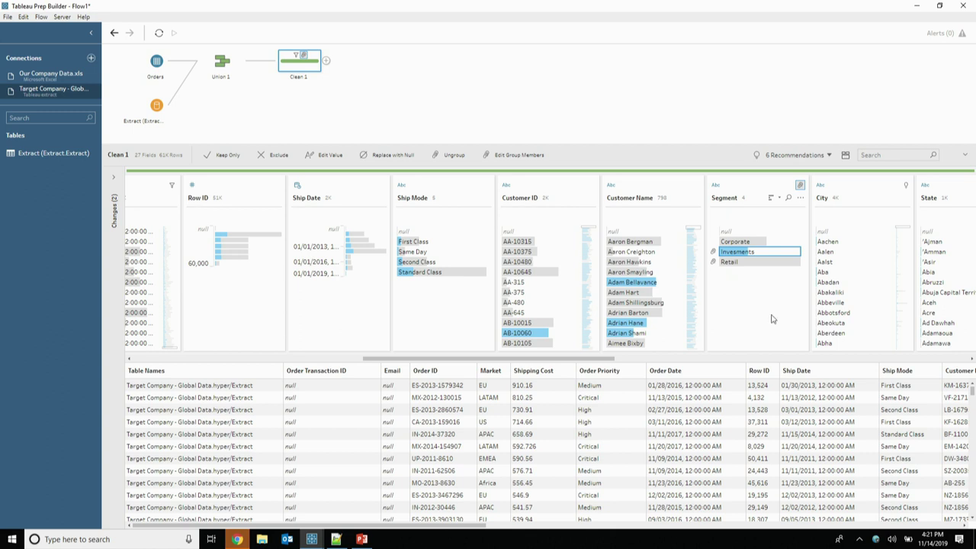
Remove punctuation from all values in the State field of the Clean 1 step
{"action": "left_click_drag", "start_coordinate": [607, 361], "coordinate": [669, 352]}
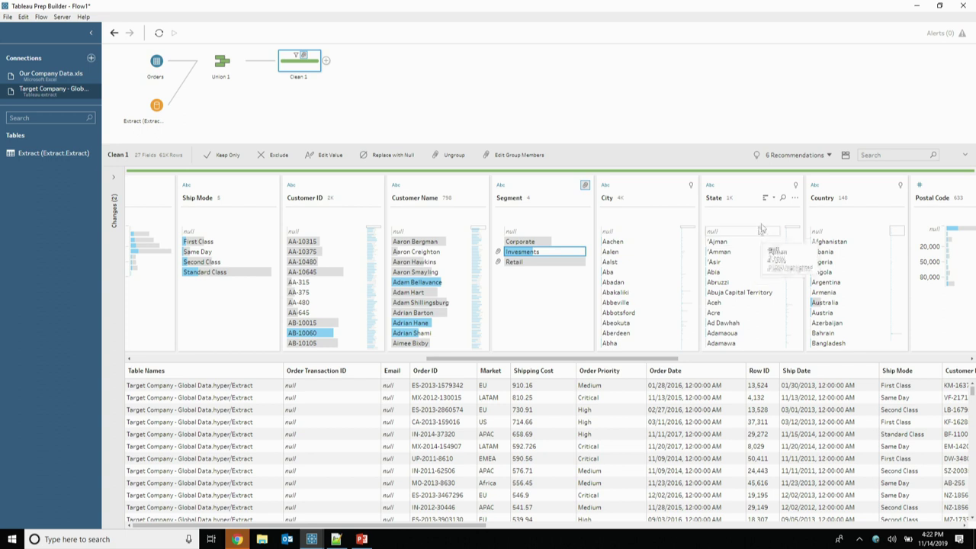
{"action": "left_click", "coordinate": [795, 198]}
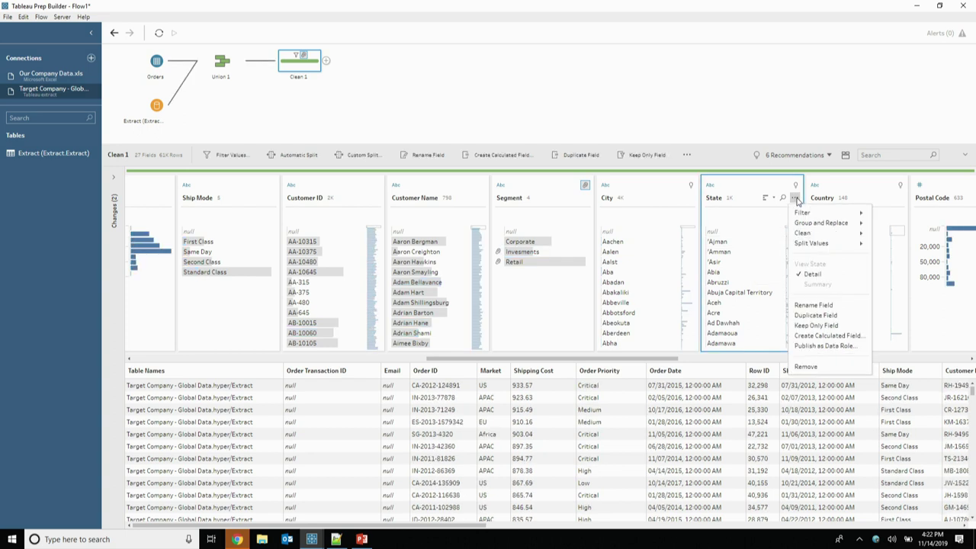
{"action": "mouse_move", "coordinate": [811, 233]}
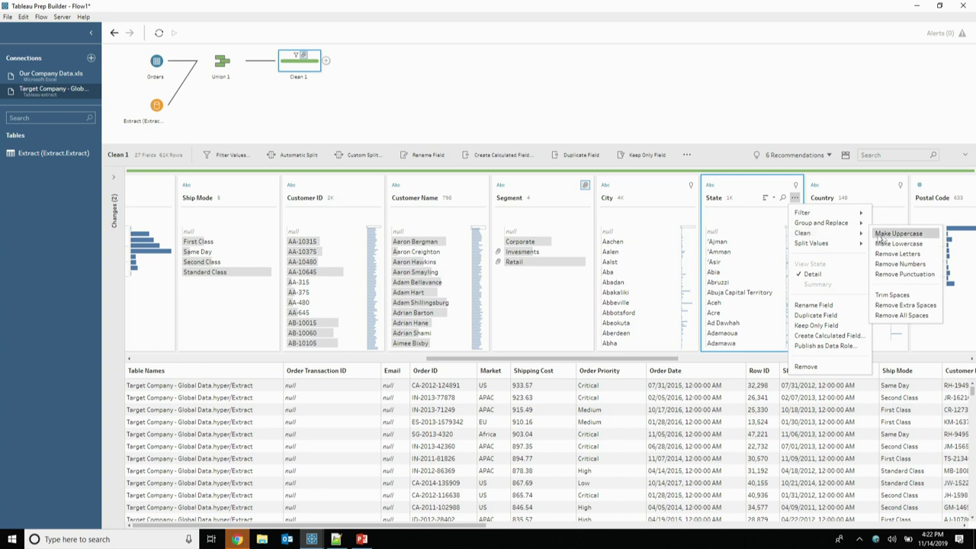
{"action": "left_click", "coordinate": [893, 274]}
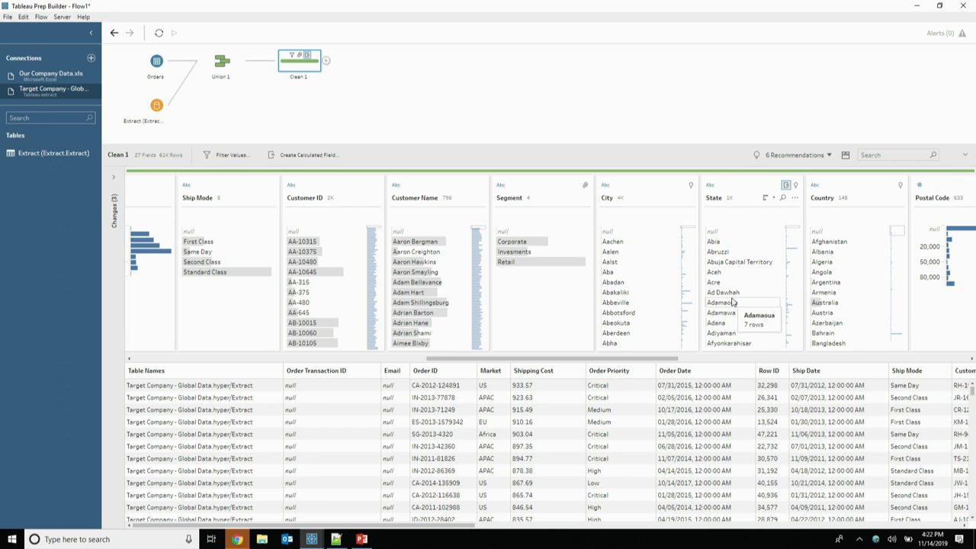
Expand the list of changes for the cleaning step and review the date filter, Segment grouping and State punctuation entries
{"action": "left_click", "coordinate": [115, 183]}
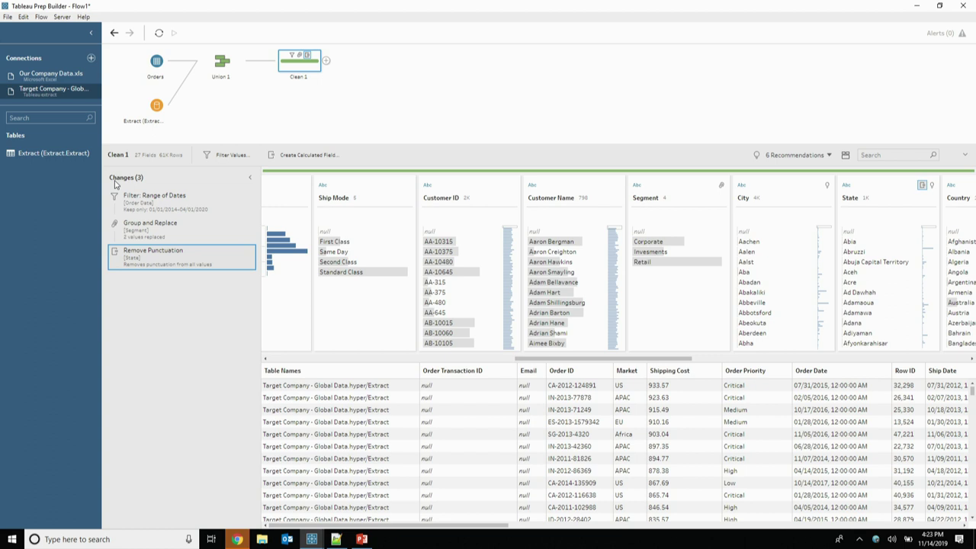
{"action": "left_click", "coordinate": [132, 229]}
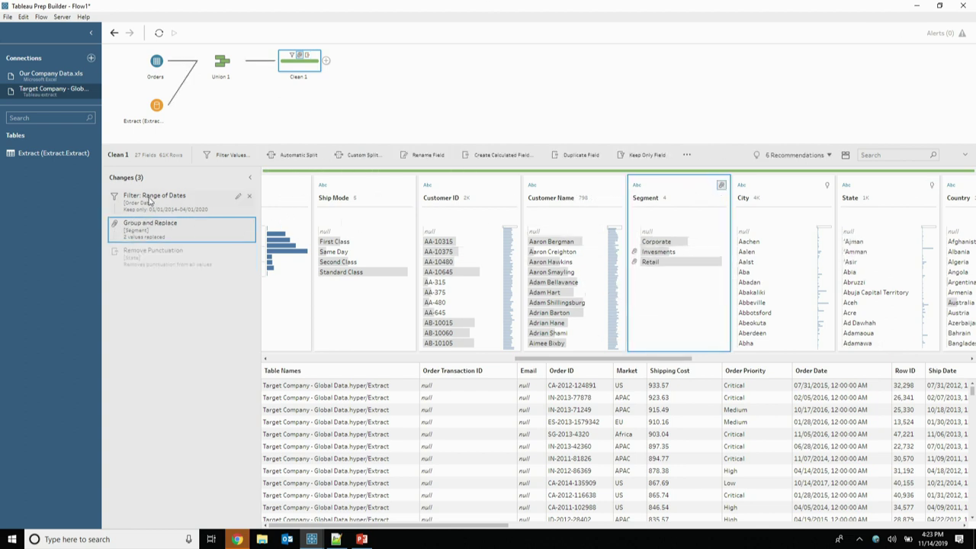
{"action": "left_click", "coordinate": [149, 199]}
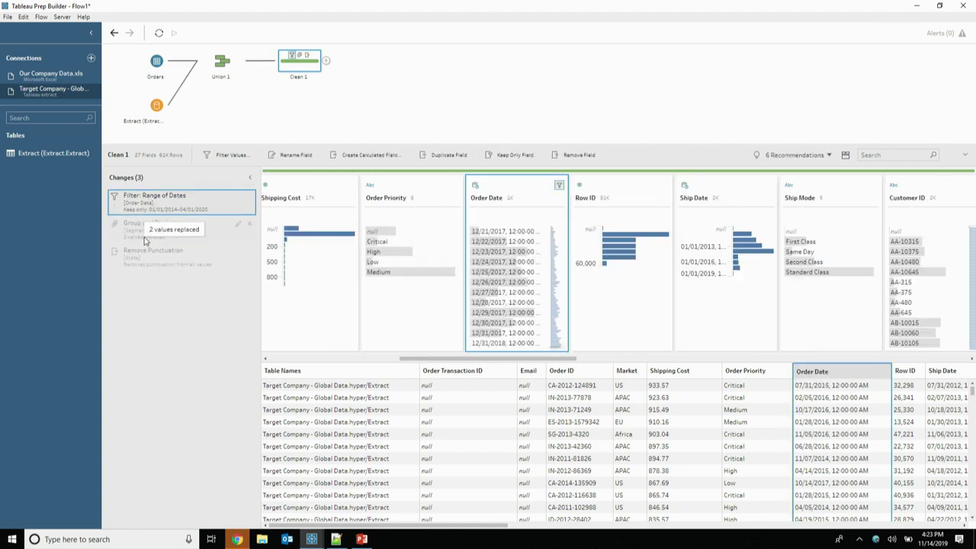
{"action": "left_click", "coordinate": [145, 229]}
{"action": "left_click", "coordinate": [141, 256]}
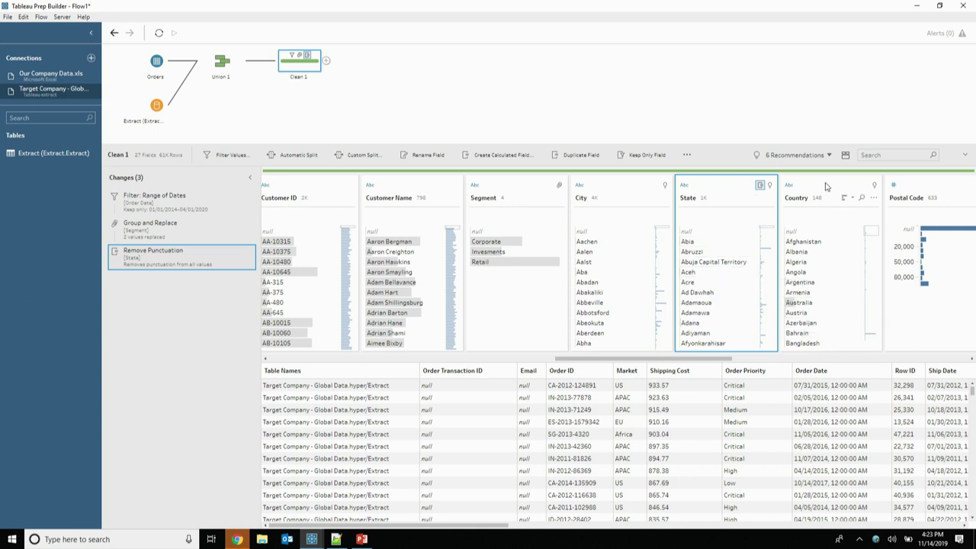
Highlight the data related to Australia in the Country field, examine the other field profiles, and select Retail in Segment
{"action": "left_click", "coordinate": [791, 306]}
{"action": "left_click", "coordinate": [797, 303]}
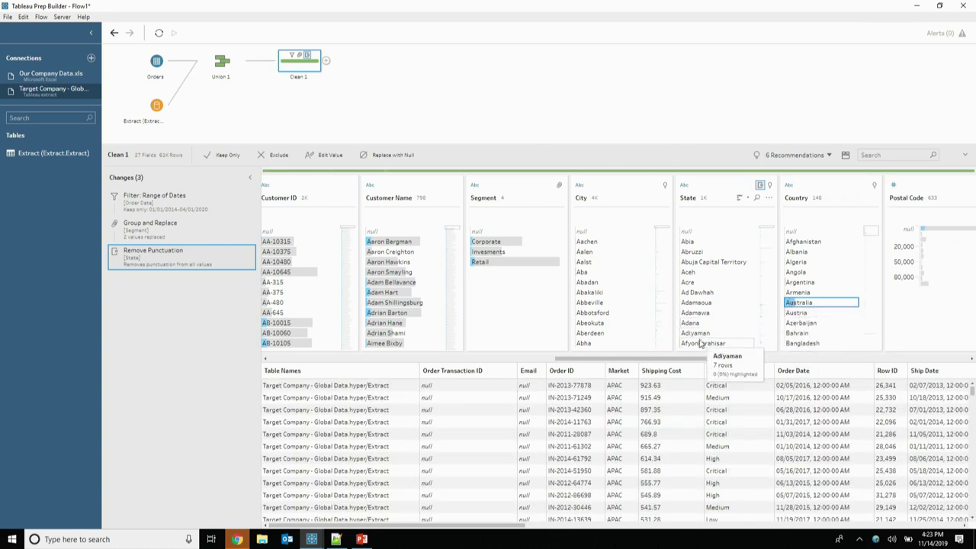
{"action": "left_click_drag", "start_coordinate": [695, 359], "coordinate": [688, 361]}
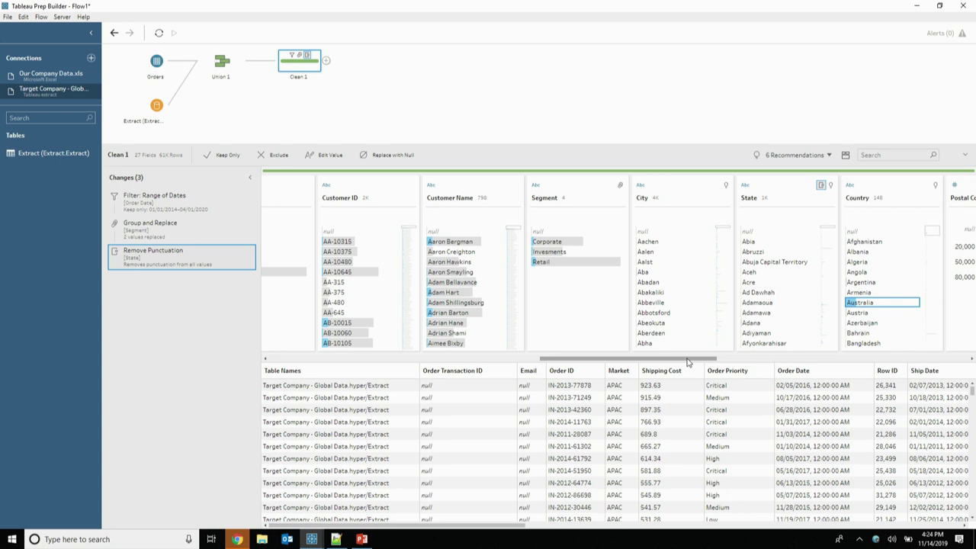
{"action": "mouse_move", "coordinate": [892, 305]}
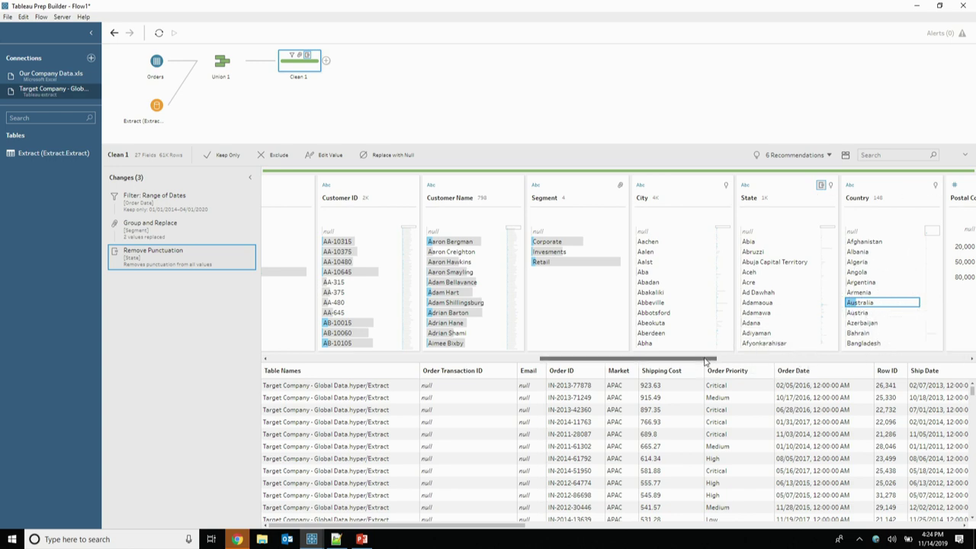
{"action": "scroll", "coordinate": [763, 358], "scroll_direction": "right", "scroll_amount": 3}
{"action": "scroll", "coordinate": [798, 371], "scroll_direction": "right", "scroll_amount": 5}
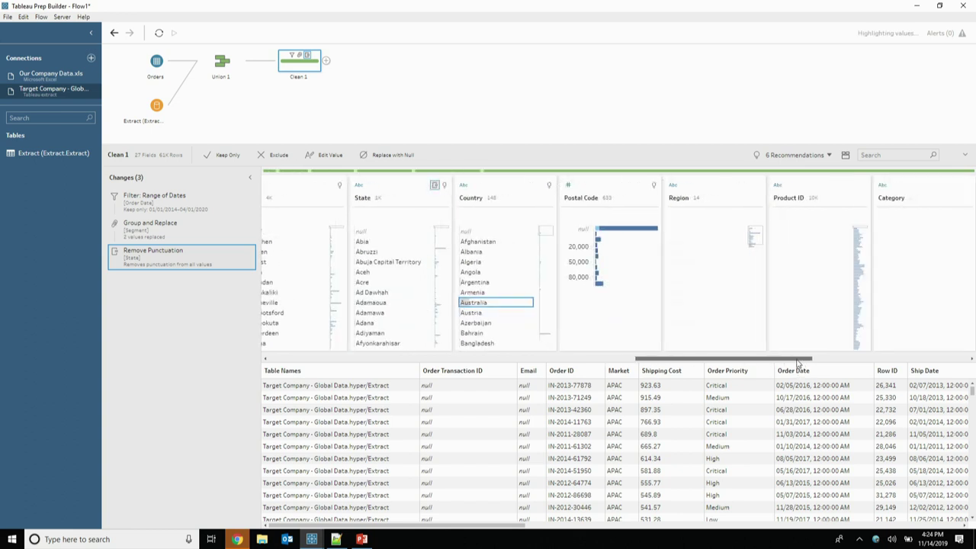
{"action": "scroll", "coordinate": [720, 356], "scroll_direction": "left", "scroll_amount": 1}
{"action": "scroll", "coordinate": [720, 357], "scroll_direction": "left", "scroll_amount": 10}
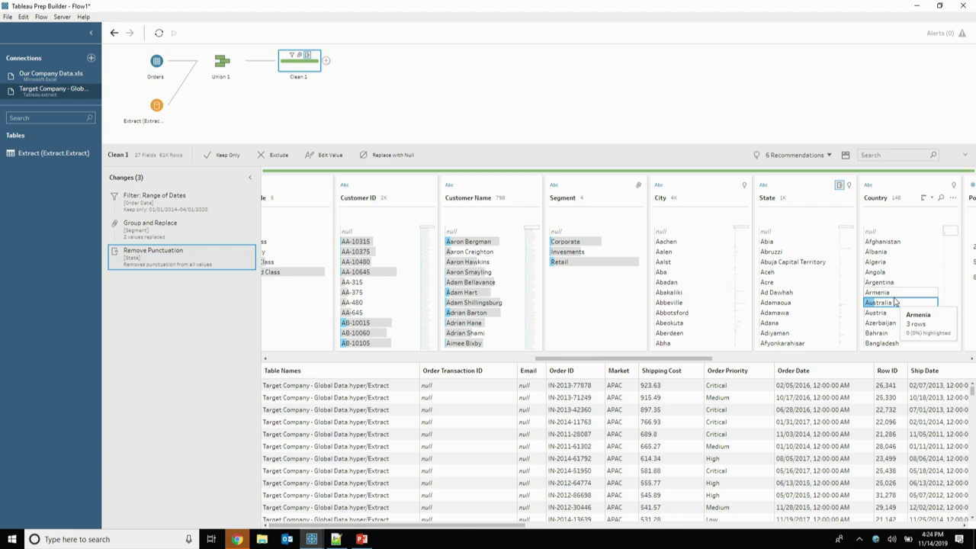
{"action": "left_click", "coordinate": [578, 263]}
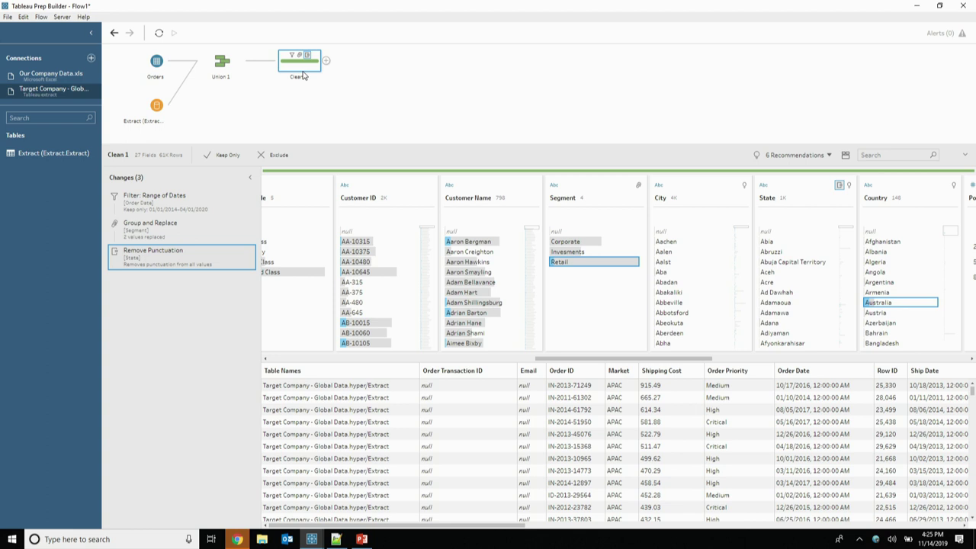
Connect to the Microsoft Excel file Sales Targets.xlsx as an additional data source
{"action": "left_click", "coordinate": [91, 58]}
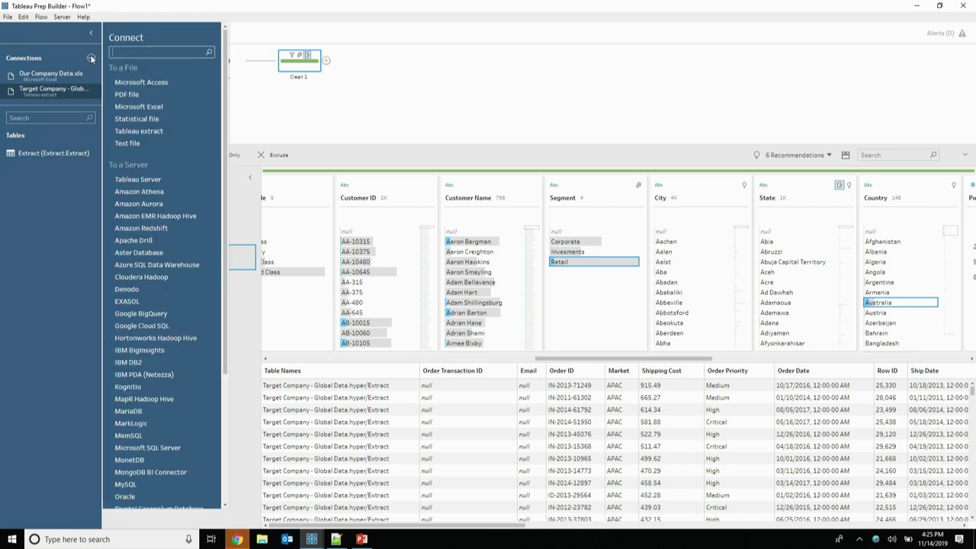
{"action": "left_click", "coordinate": [144, 107]}
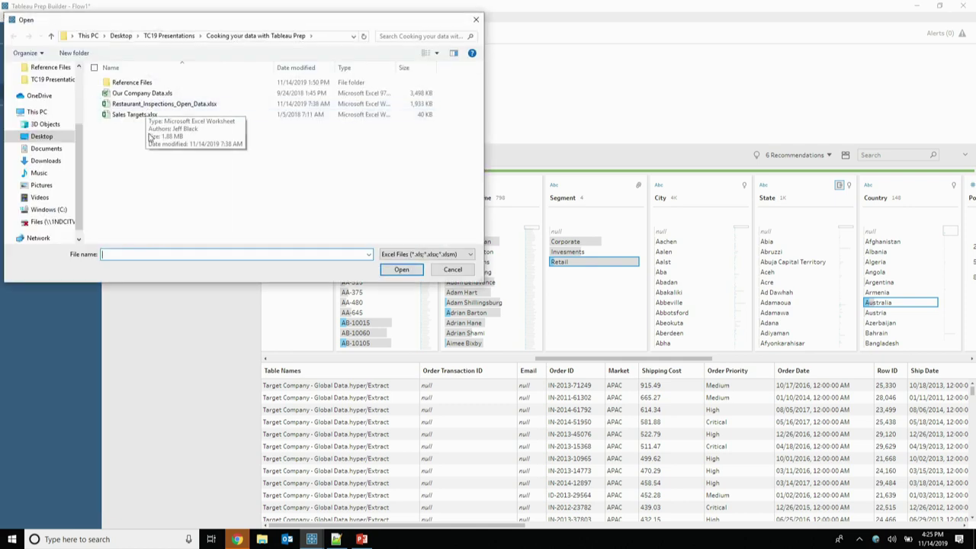
{"action": "double_click", "coordinate": [135, 116]}
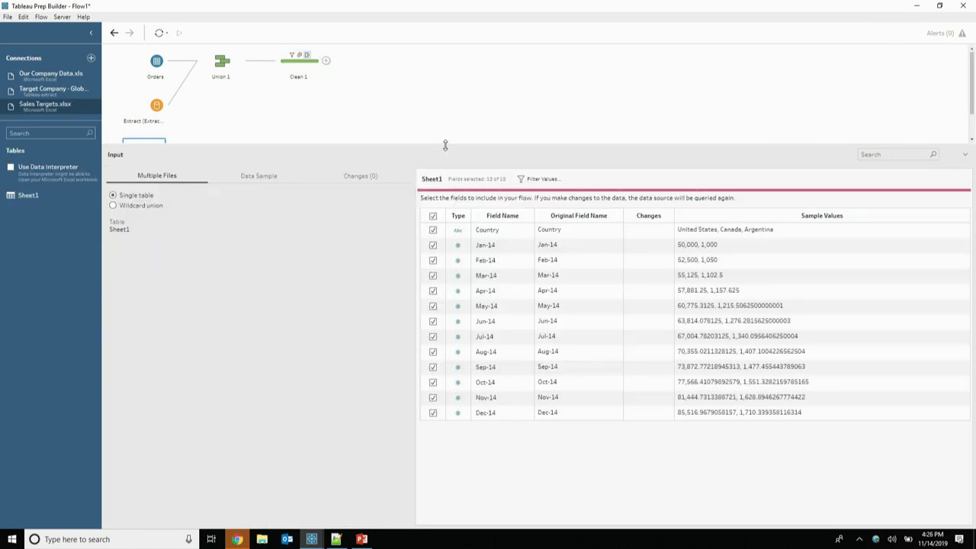
Enlarge the flow area and add a cleaning step after the Sheet1 input
{"action": "left_click_drag", "start_coordinate": [445, 150], "coordinate": [442, 199]}
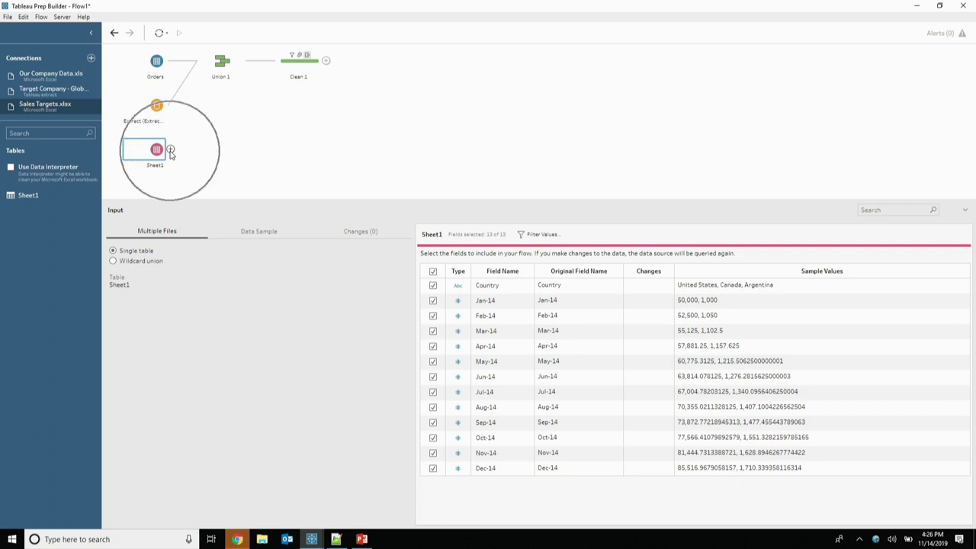
{"action": "left_click", "coordinate": [170, 150]}
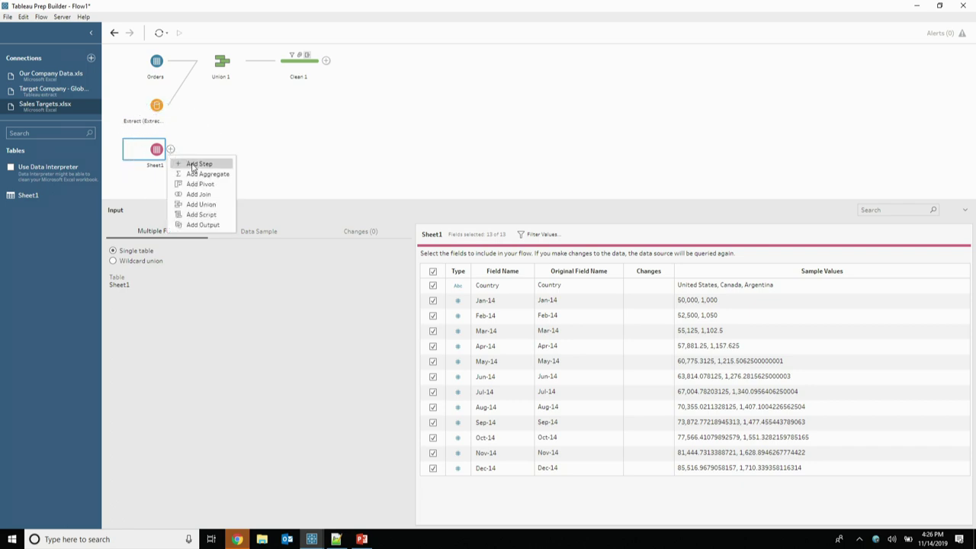
{"action": "left_click", "coordinate": [195, 161]}
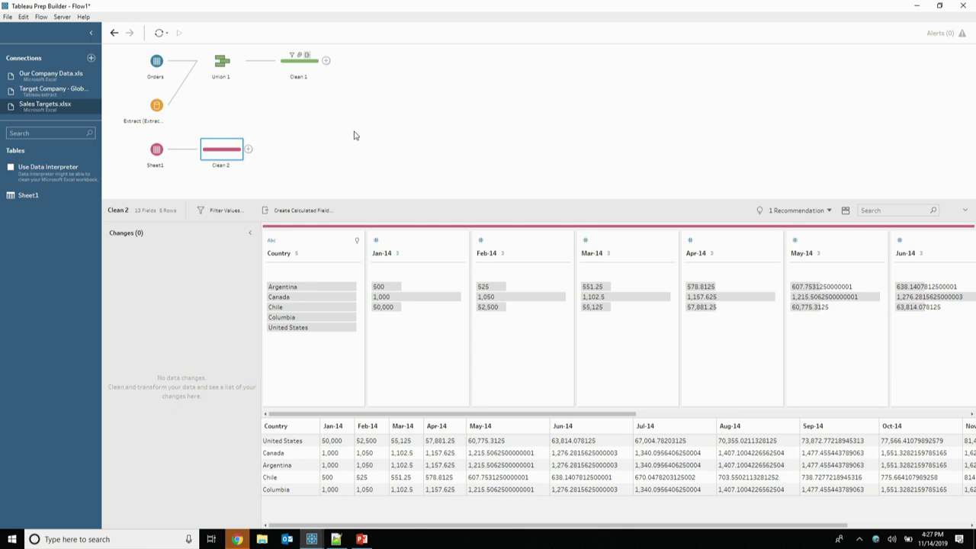
Add a pivot after the Clean 2 step and pivot all monthly fields from Jan-14 to Dec-14 into rows, leaving out Country
{"action": "left_click", "coordinate": [248, 149]}
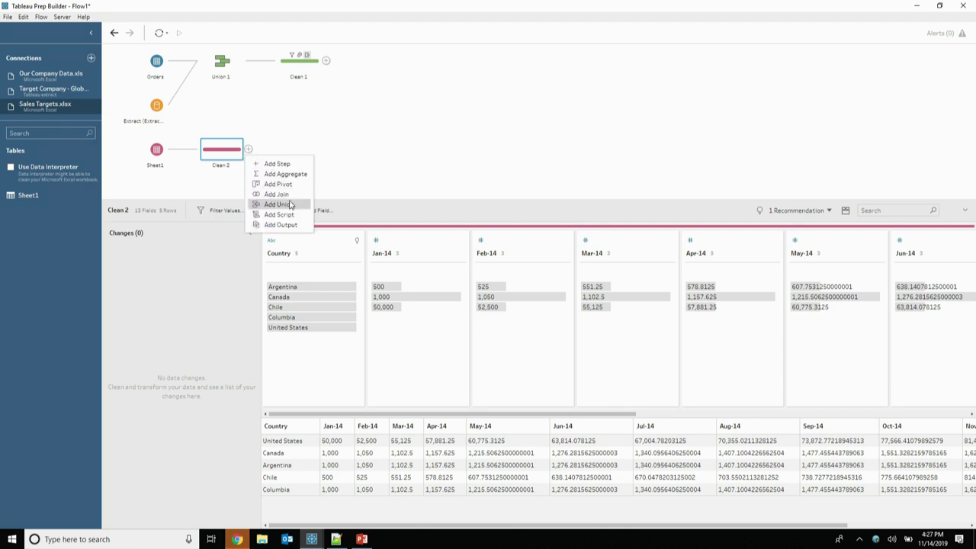
{"action": "left_click", "coordinate": [278, 184]}
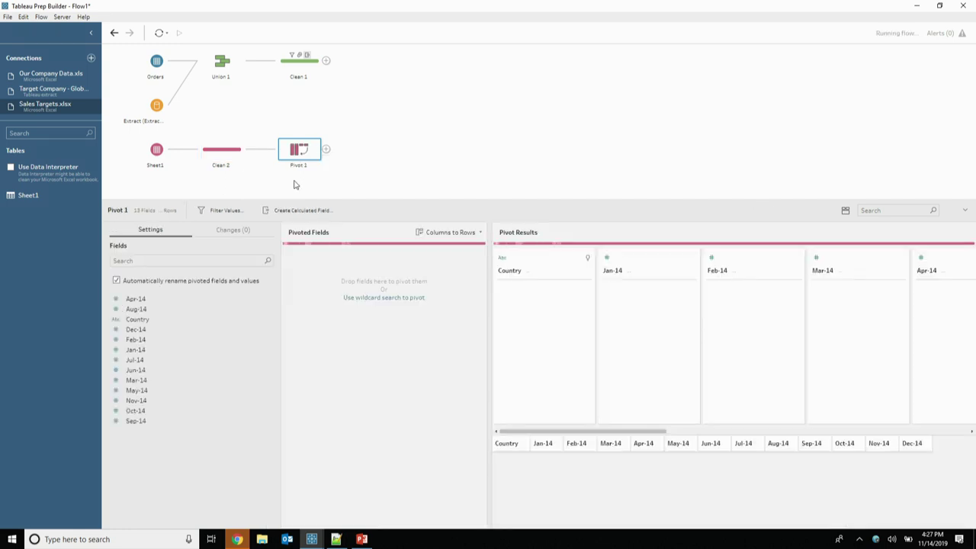
{"action": "left_click", "coordinate": [131, 299]}
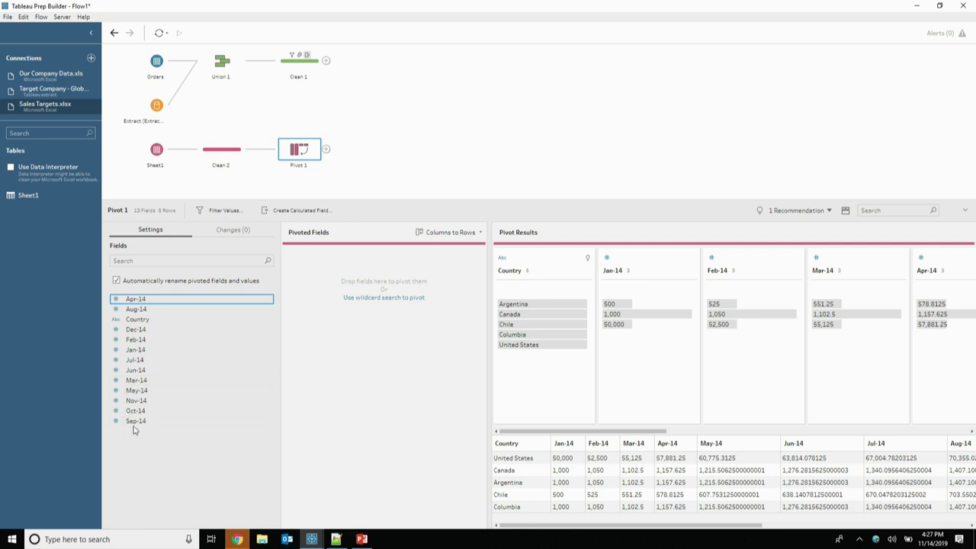
{"action": "left_click", "coordinate": [135, 421], "text": "shift"}
{"action": "left_click", "coordinate": [146, 321], "text": "ctrl"}
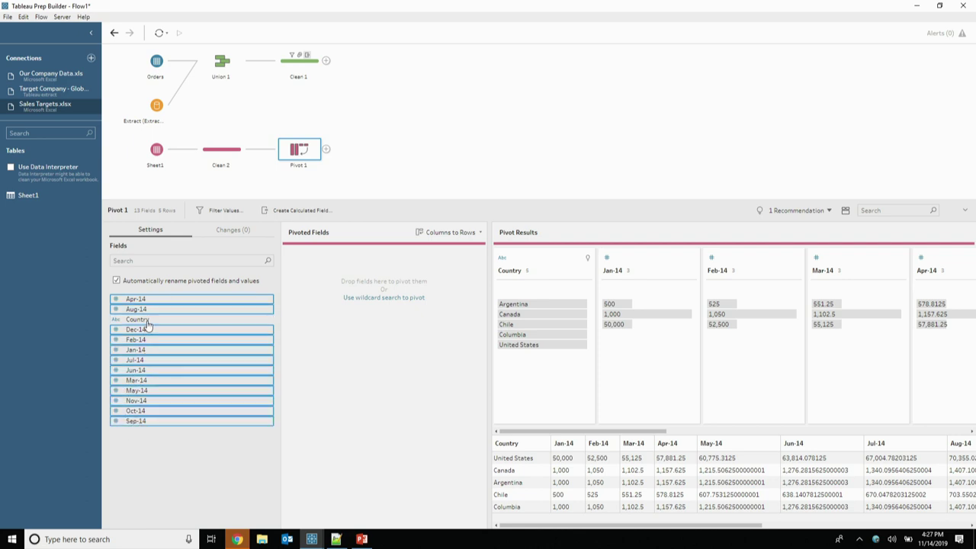
{"action": "left_click_drag", "start_coordinate": [183, 299], "coordinate": [358, 310]}
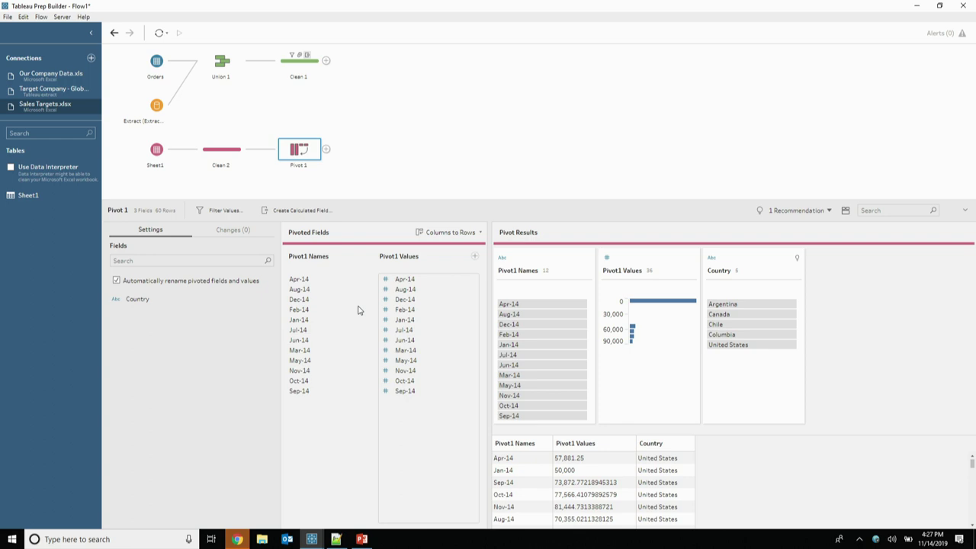
Rename the pivot names field to DATE and the pivot values field to TARGET
{"action": "double_click", "coordinate": [318, 256]}
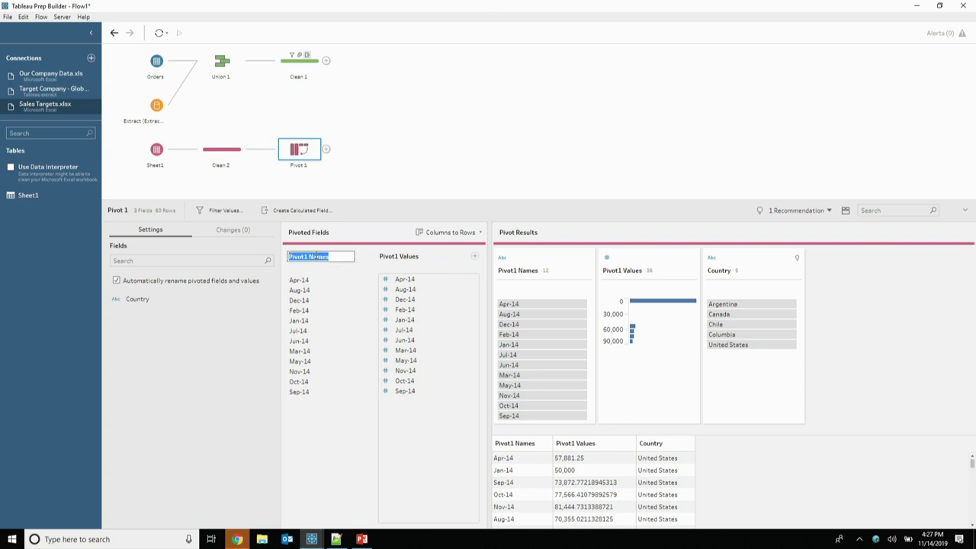
{"action": "type", "text": "DATE"}
{"action": "double_click", "coordinate": [412, 257]}
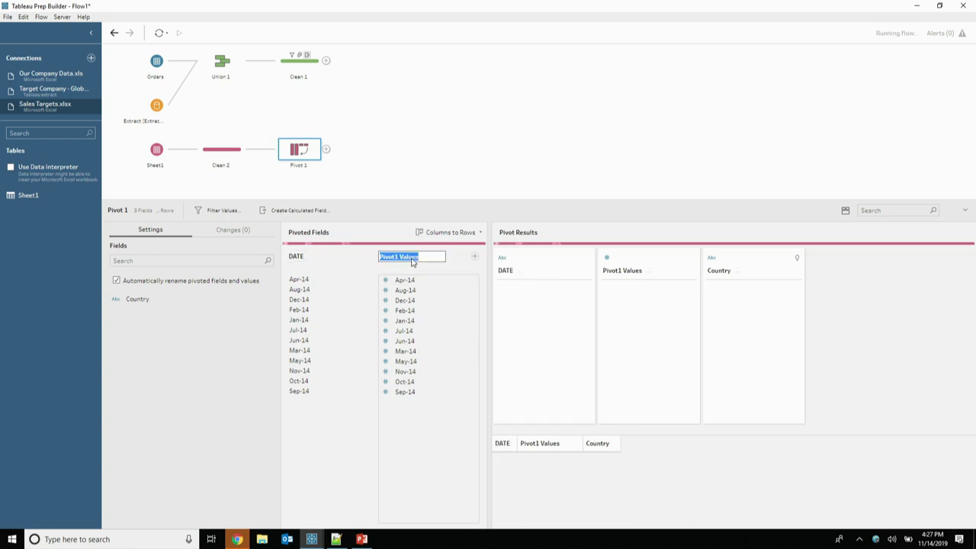
{"action": "type", "text": "TA"}
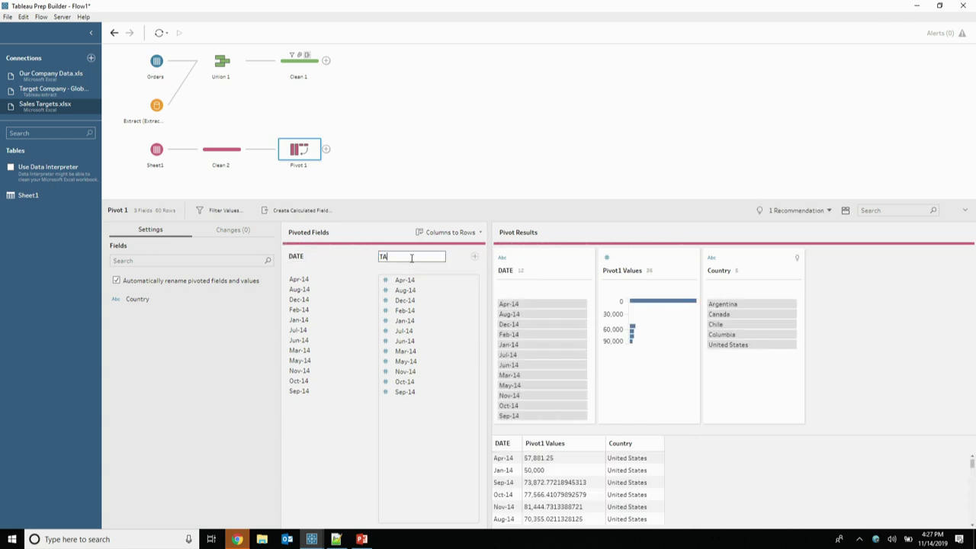
{"action": "type", "text": "RGET"}
{"action": "left_click", "coordinate": [407, 150]}
Join the Pivot 1 step with the Clean 1 step
{"action": "left_click", "coordinate": [297, 152]}
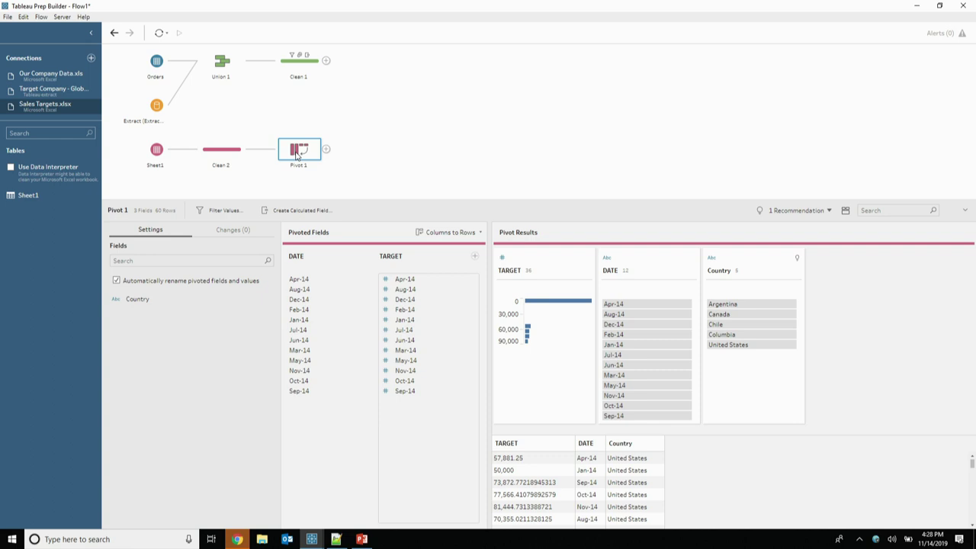
{"action": "left_click_drag", "start_coordinate": [297, 155], "coordinate": [336, 64]}
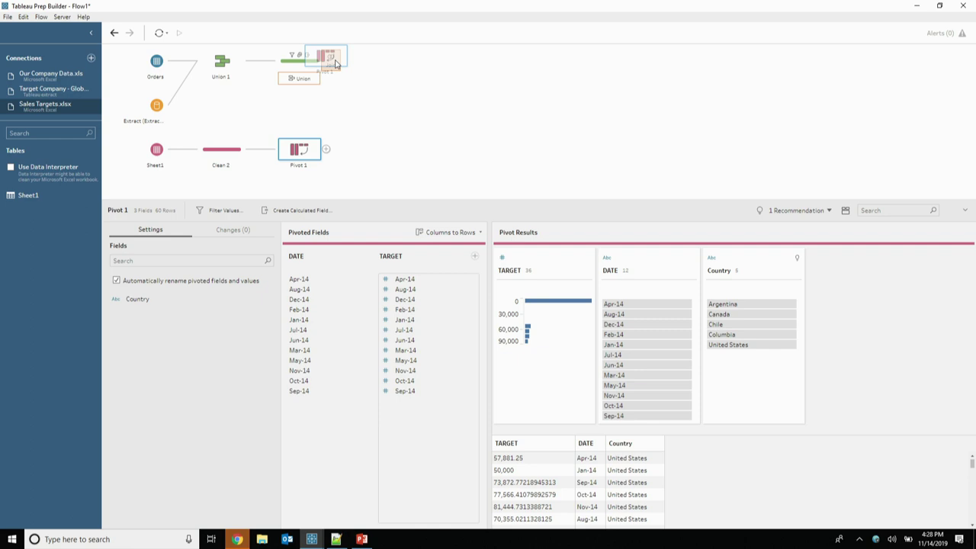
{"action": "left_click_drag", "start_coordinate": [335, 64], "coordinate": [348, 70]}
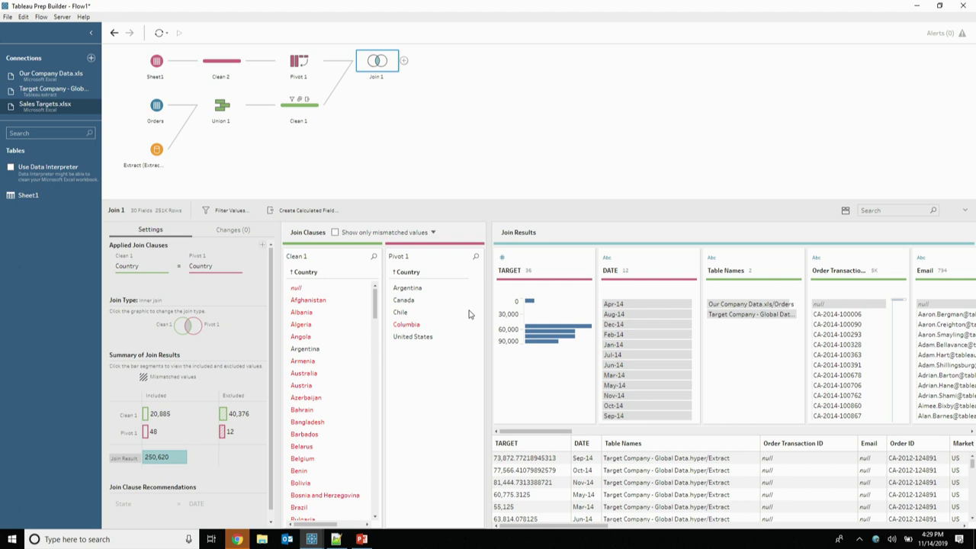
Preview the Join 1 step's output in Tableau Desktop
{"action": "left_click", "coordinate": [404, 61]}
{"action": "left_click", "coordinate": [403, 61]}
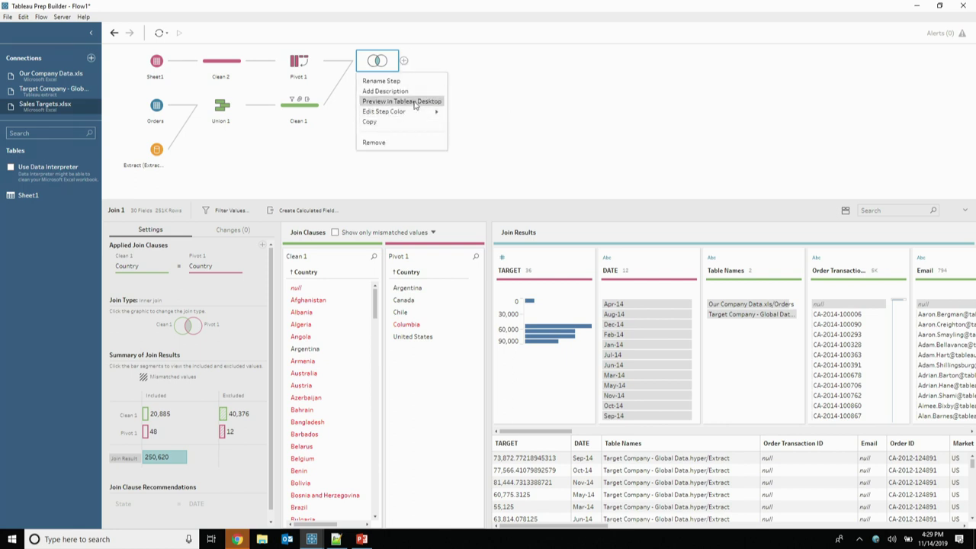
{"action": "left_click", "coordinate": [564, 100]}
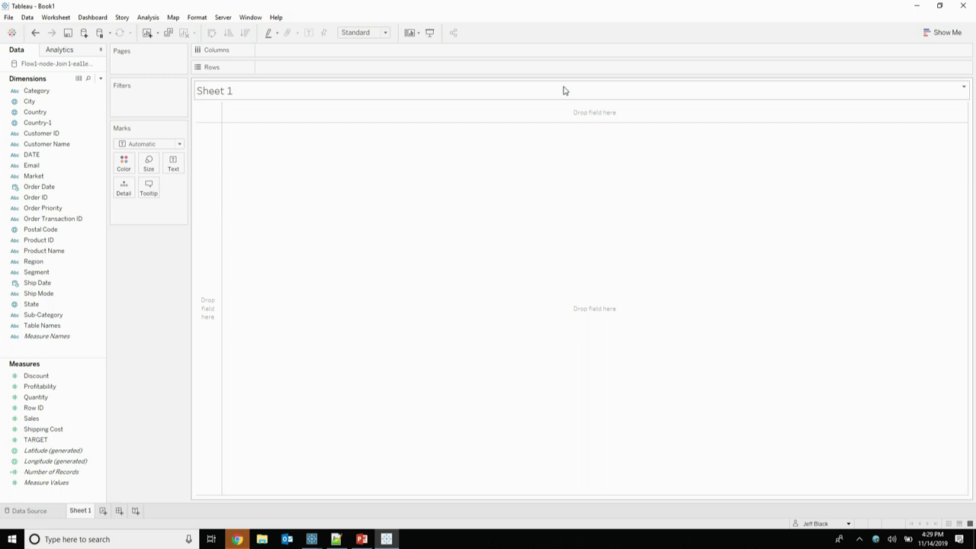
Build a map of Country on Sheet 1 and color the countries by the sum of Profitability
{"action": "left_click", "coordinate": [67, 104]}
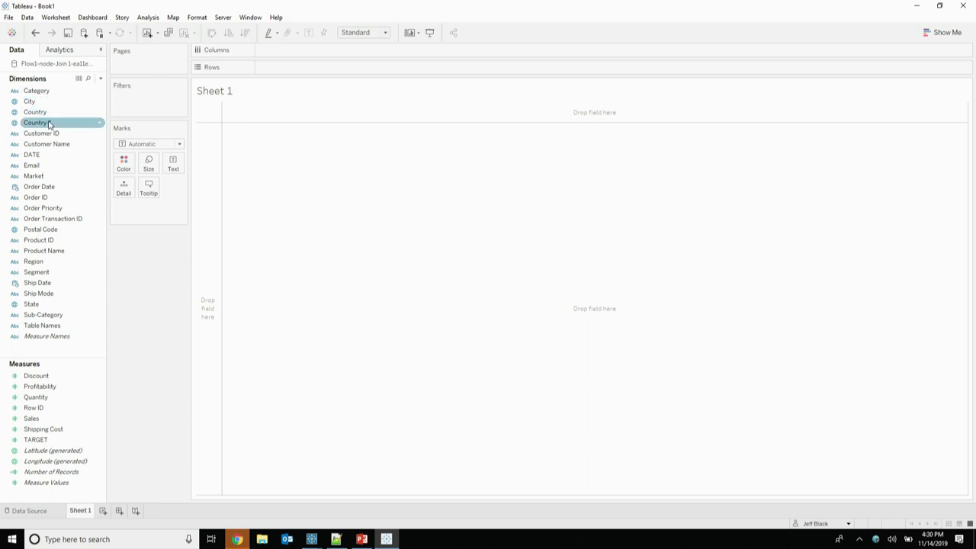
{"action": "left_click", "coordinate": [45, 115]}
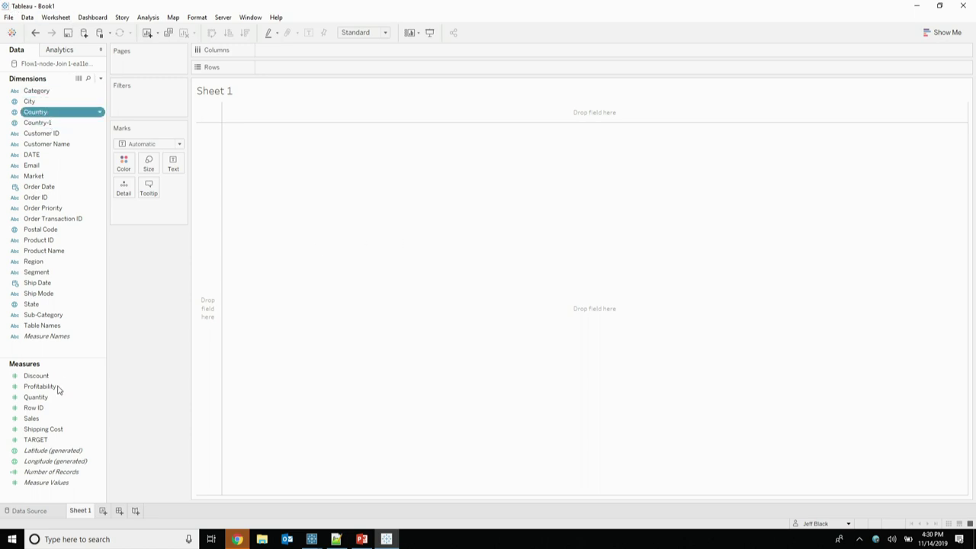
{"action": "key", "text": "Return"}
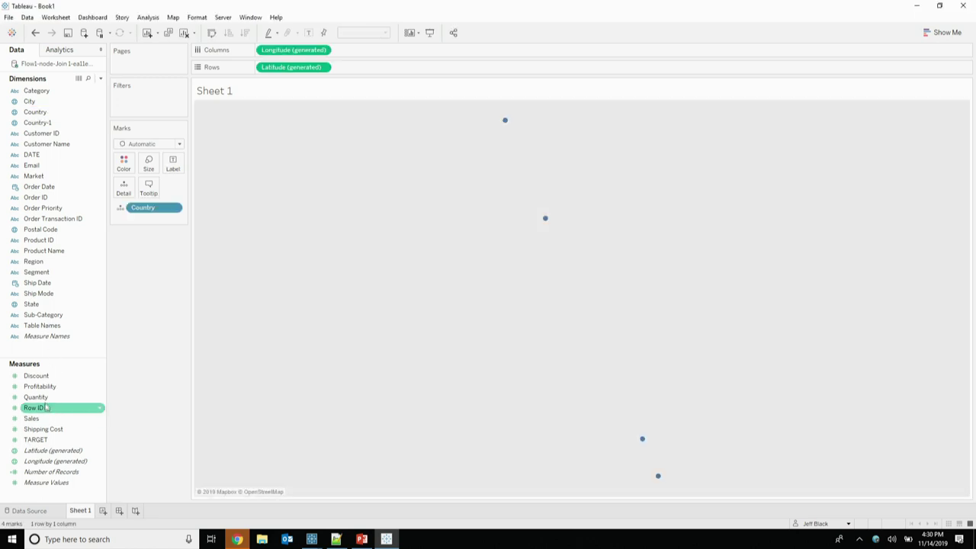
{"action": "left_click", "coordinate": [42, 387]}
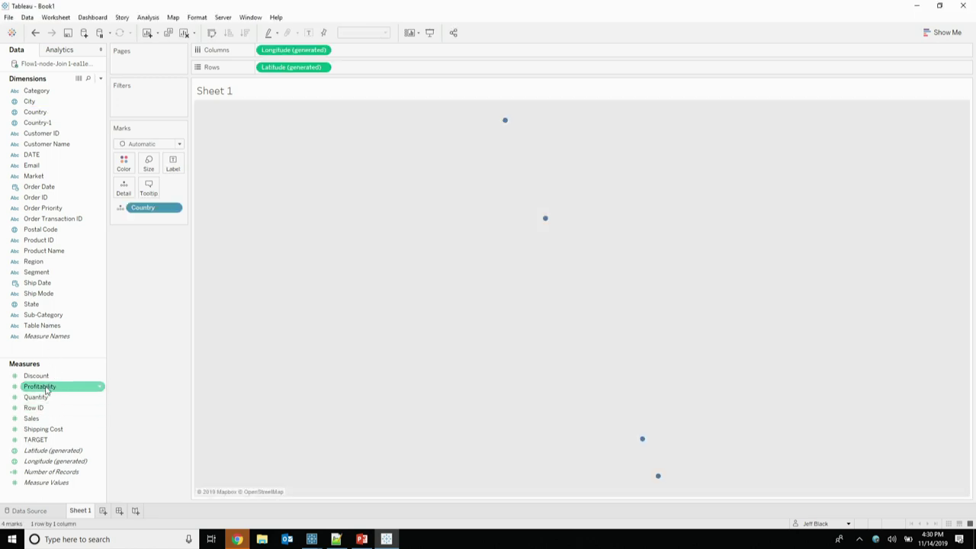
{"action": "key", "text": "Return"}
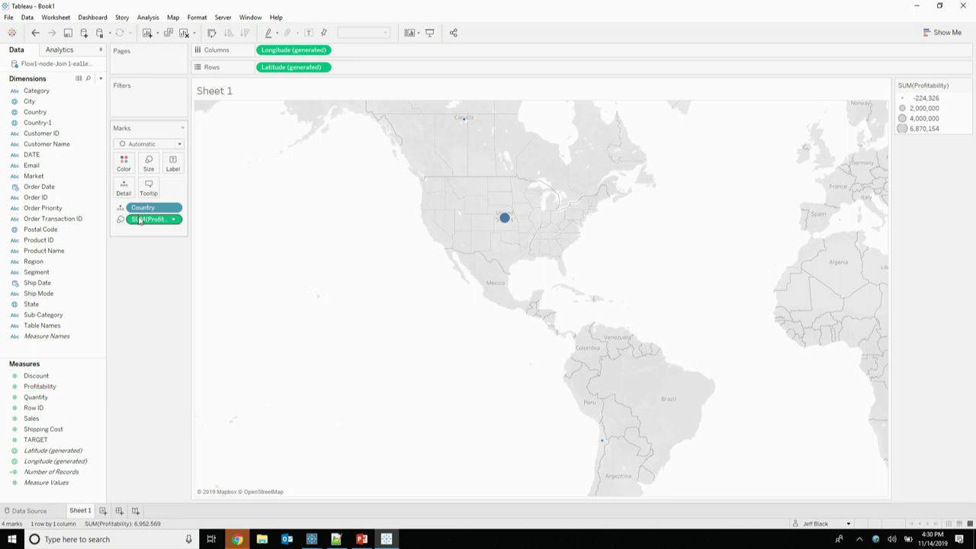
{"action": "left_click_drag", "start_coordinate": [142, 220], "coordinate": [127, 169]}
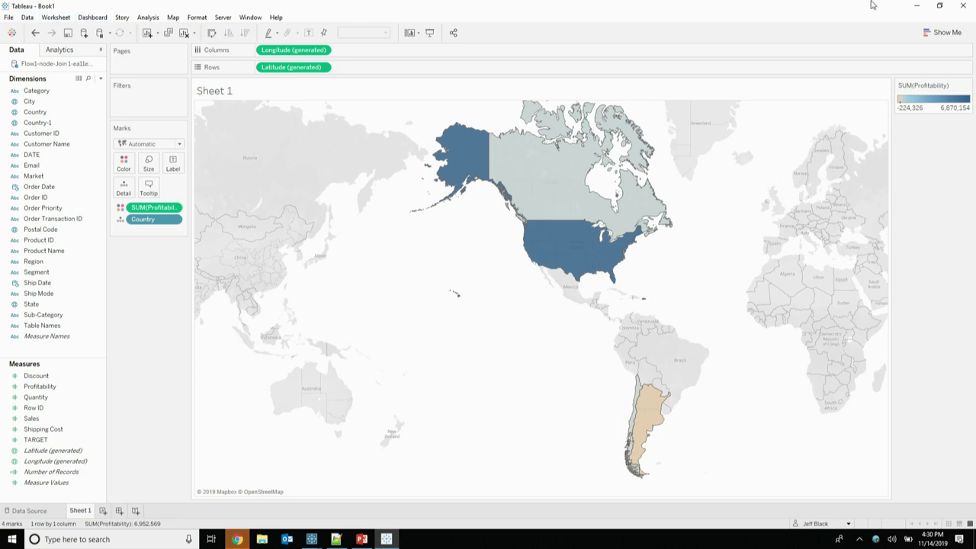
Close the preview workbook without saving, switch to Flow1 in Tableau Prep Builder and dismiss the finished-run dialog
{"action": "left_click", "coordinate": [962, 5]}
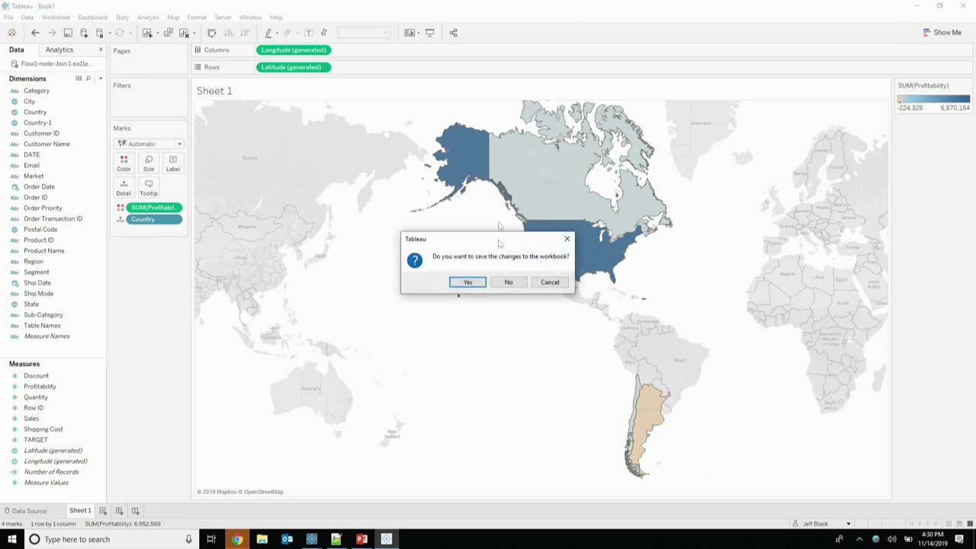
{"action": "left_click", "coordinate": [566, 239]}
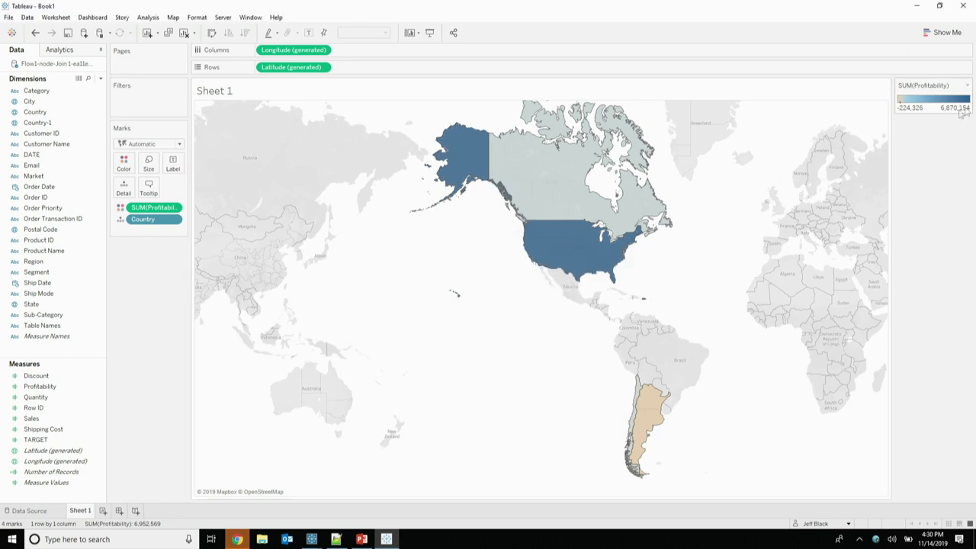
{"action": "left_click", "coordinate": [962, 6]}
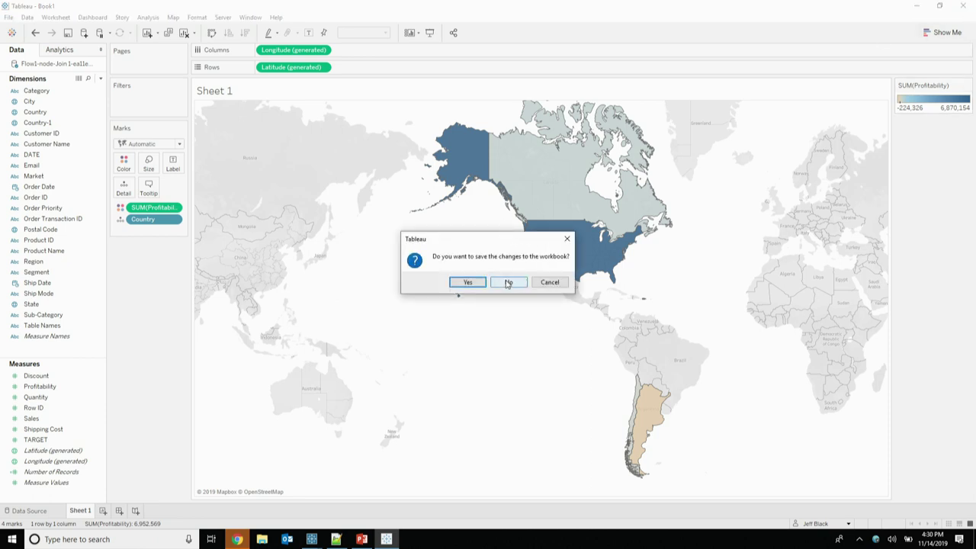
{"action": "left_click", "coordinate": [308, 542]}
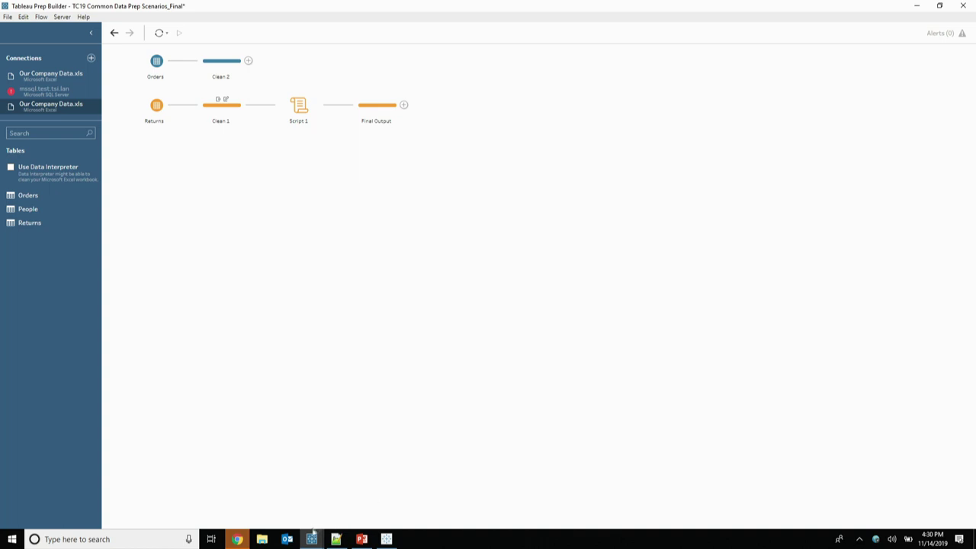
{"action": "mouse_move", "coordinate": [312, 539]}
{"action": "left_click", "coordinate": [367, 496]}
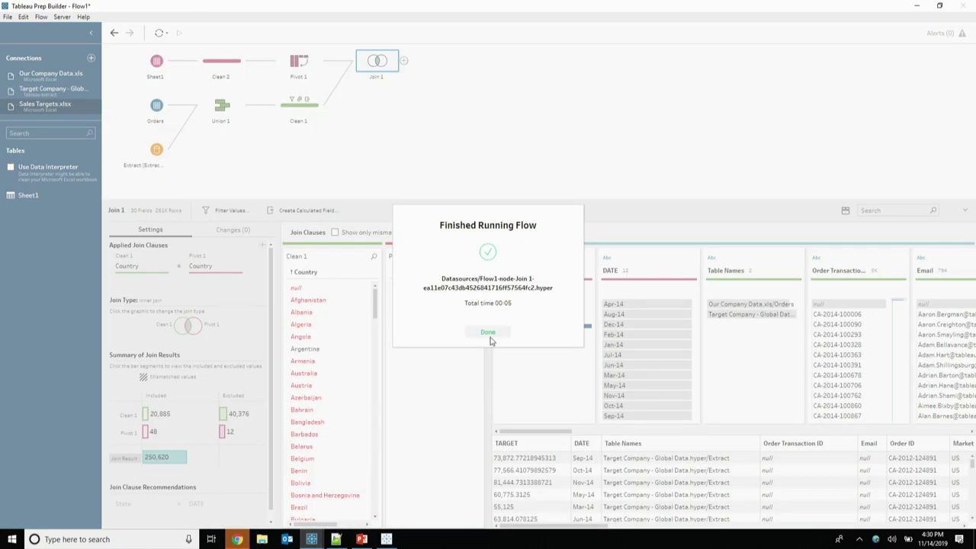
{"action": "left_click", "coordinate": [488, 332]}
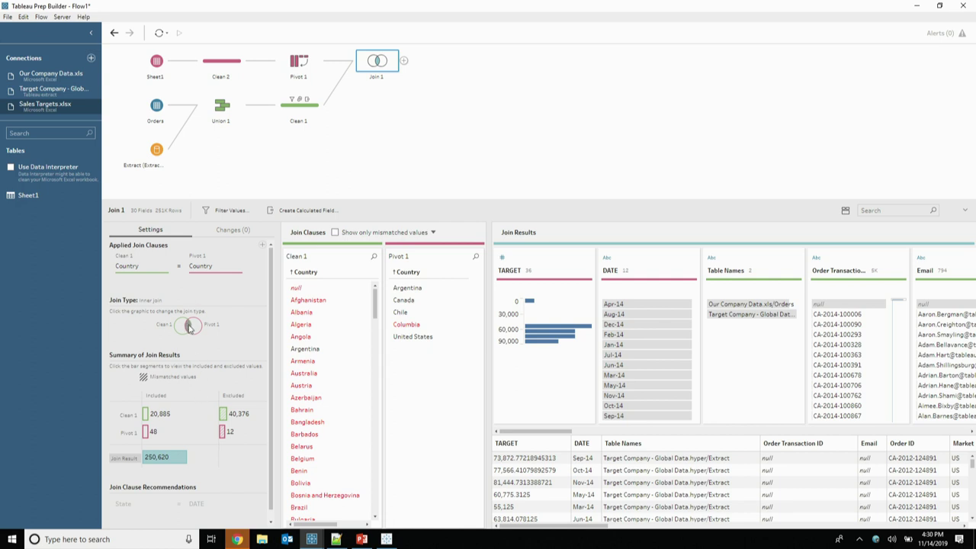
Change Join 1 to a left join that keeps all Clean 1 rows, and add an output step after it
{"action": "left_click", "coordinate": [189, 326]}
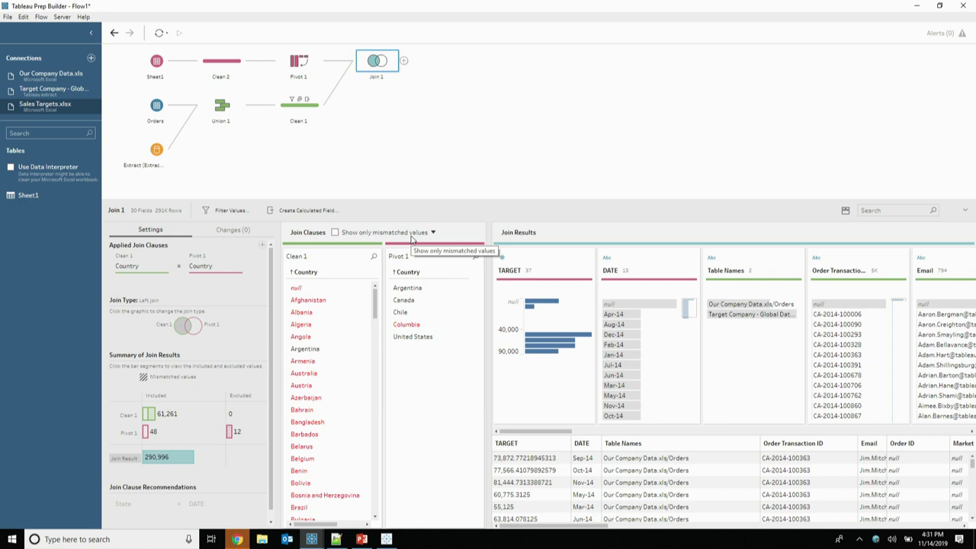
{"action": "left_click", "coordinate": [404, 62]}
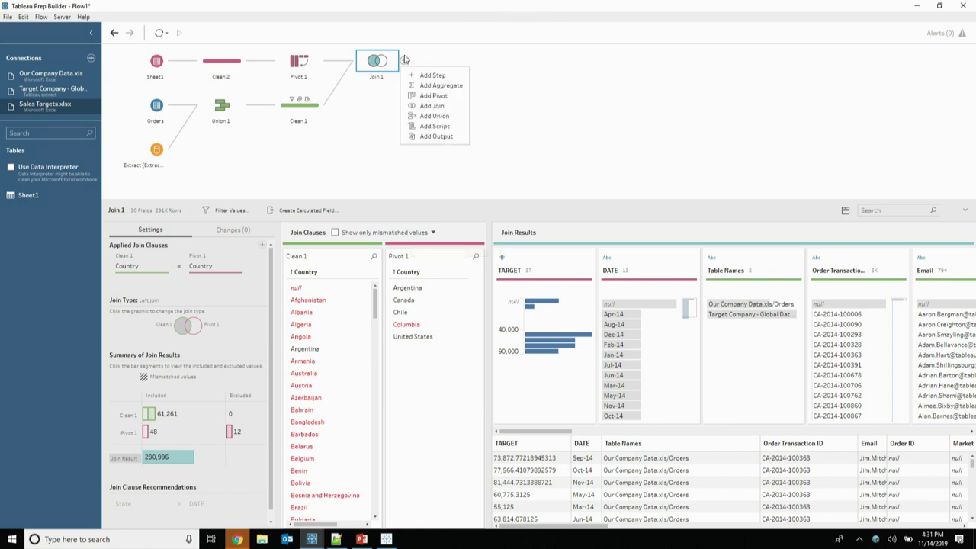
{"action": "left_click", "coordinate": [433, 137]}
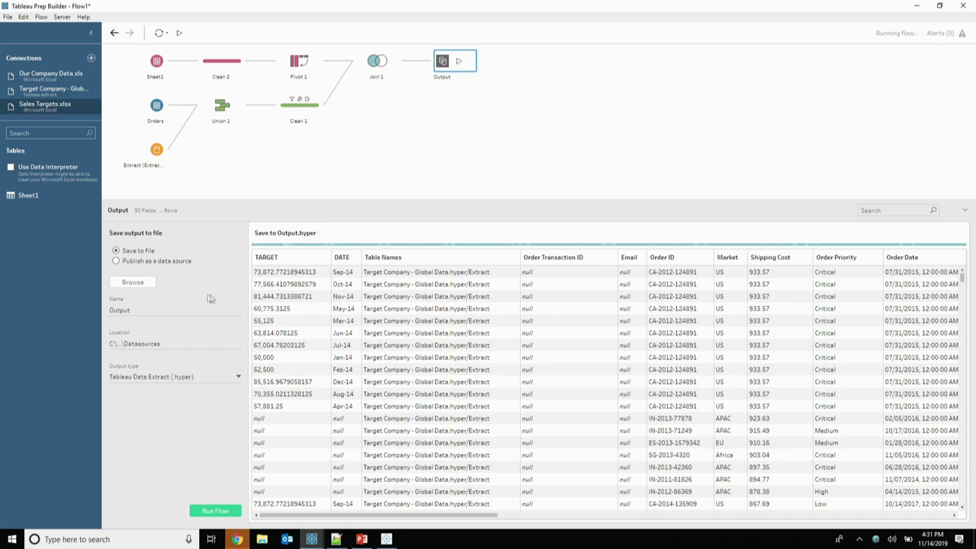
View the available output file types for the Output step, leaving the current type selected
{"action": "left_click", "coordinate": [239, 377]}
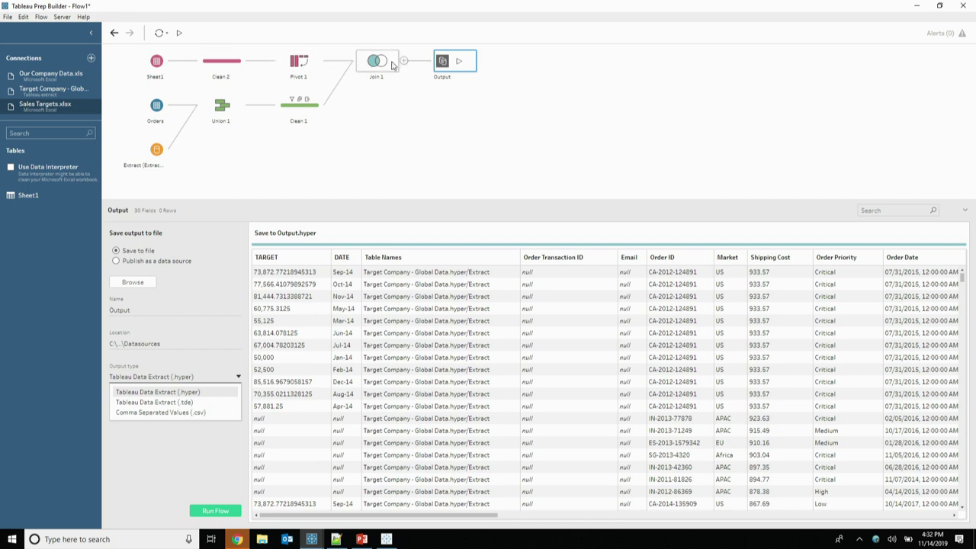
{"action": "left_click", "coordinate": [284, 106]}
{"action": "left_click", "coordinate": [333, 155]}
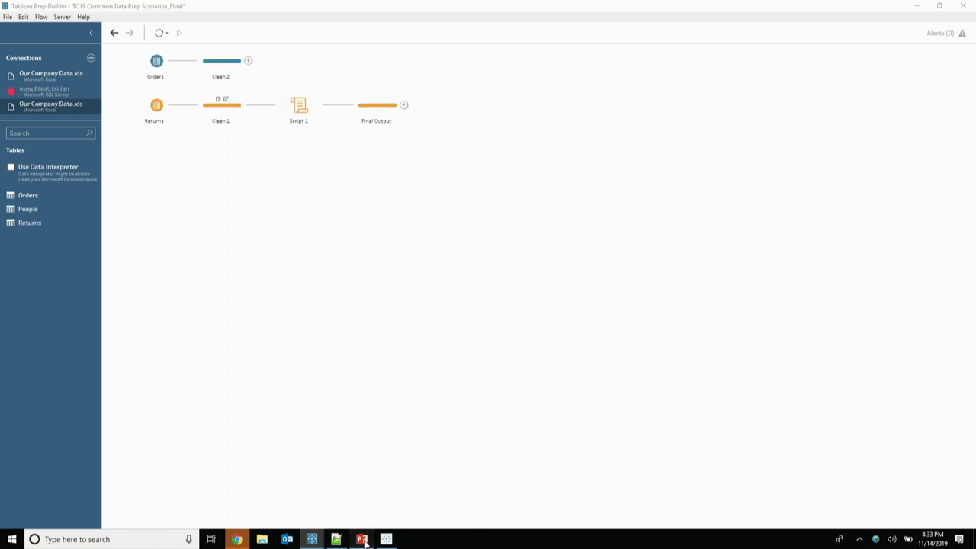
Switch to the PowerPoint presentation and advance to the Common Scenarios slides
{"action": "key", "text": "alt+Tab"}
{"action": "key", "text": "Down"}
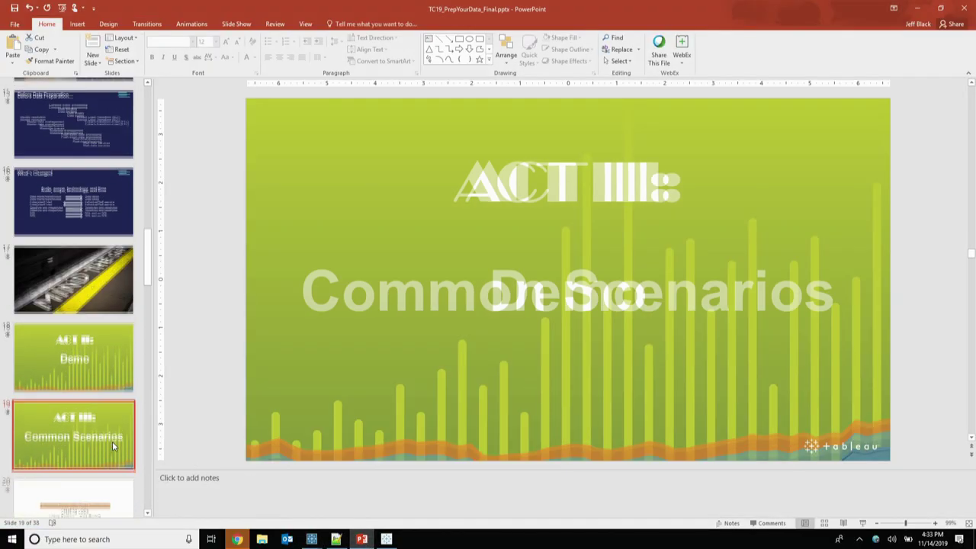
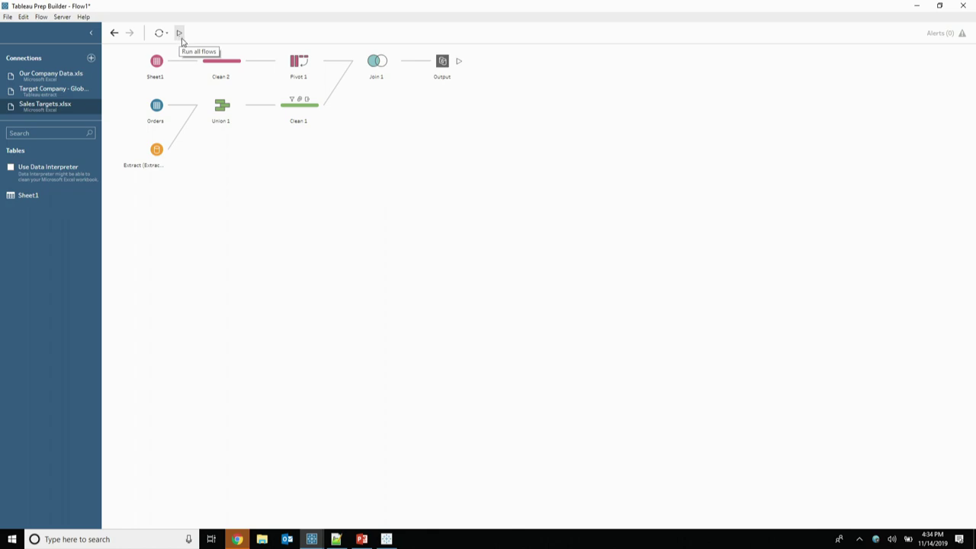
{"action": "key", "text": "alt+Tab"}
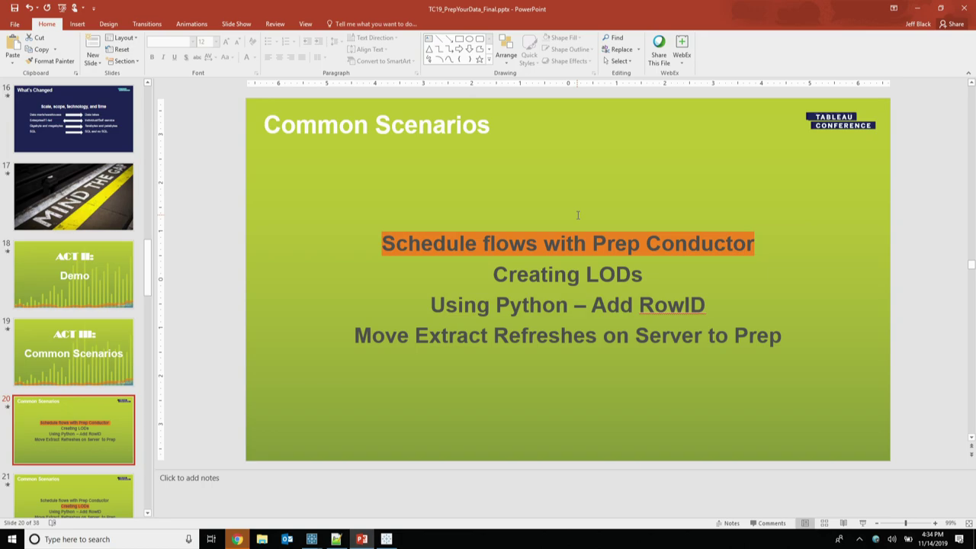
Switch back to Flow1 in Tableau Prep Builder and show the command for publishing the flow to the server
{"action": "left_click", "coordinate": [312, 539]}
{"action": "left_click", "coordinate": [237, 538]}
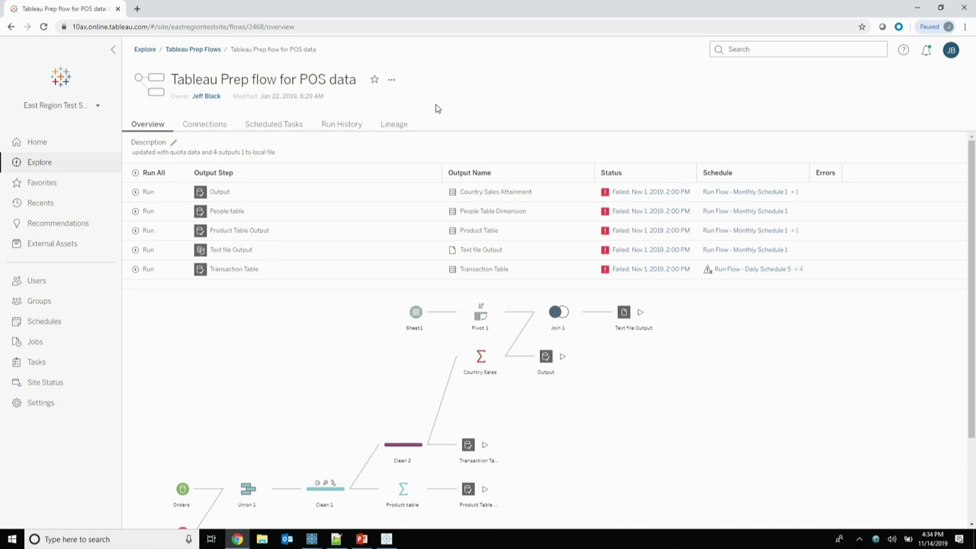
{"action": "key", "text": "alt+Tab"}
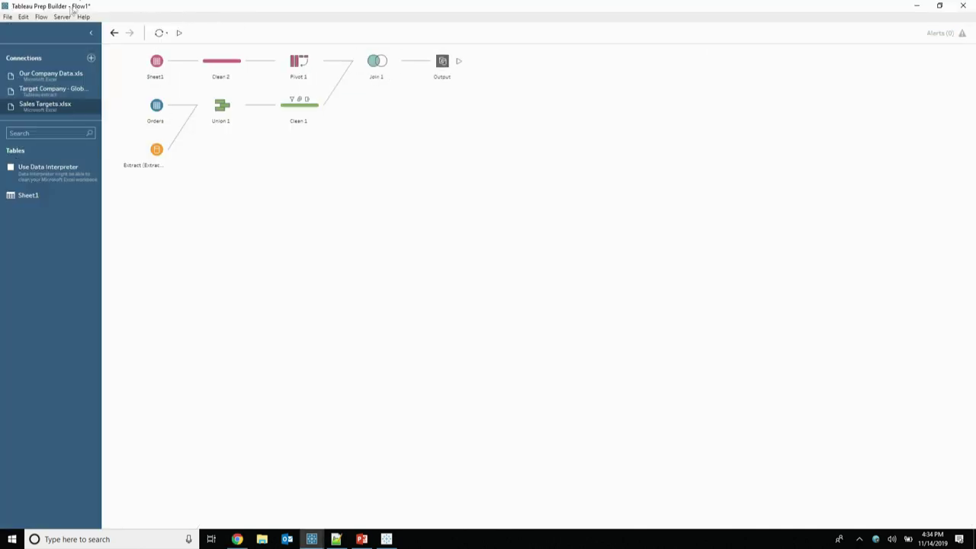
{"action": "left_click", "coordinate": [60, 17]}
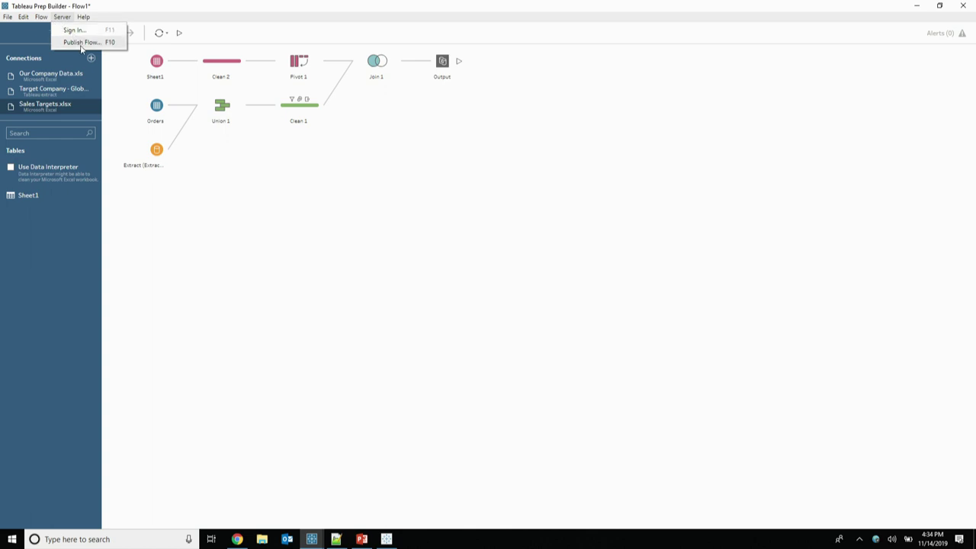
{"action": "left_click", "coordinate": [81, 43]}
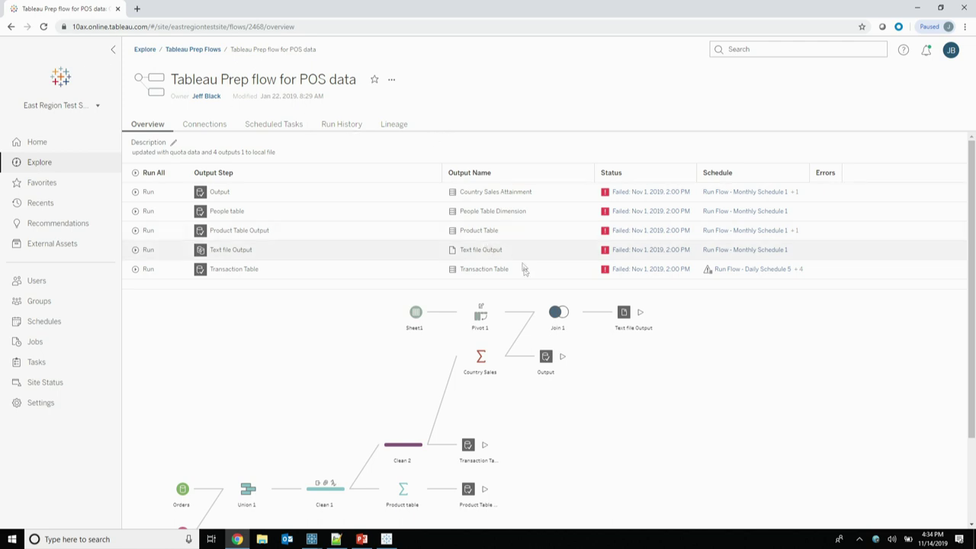
Examine the output steps, schedules and flow diagram of the published Tableau Prep flow for POS data in the browser
{"action": "scroll", "coordinate": [623, 420], "scroll_direction": "down", "scroll_amount": 3}
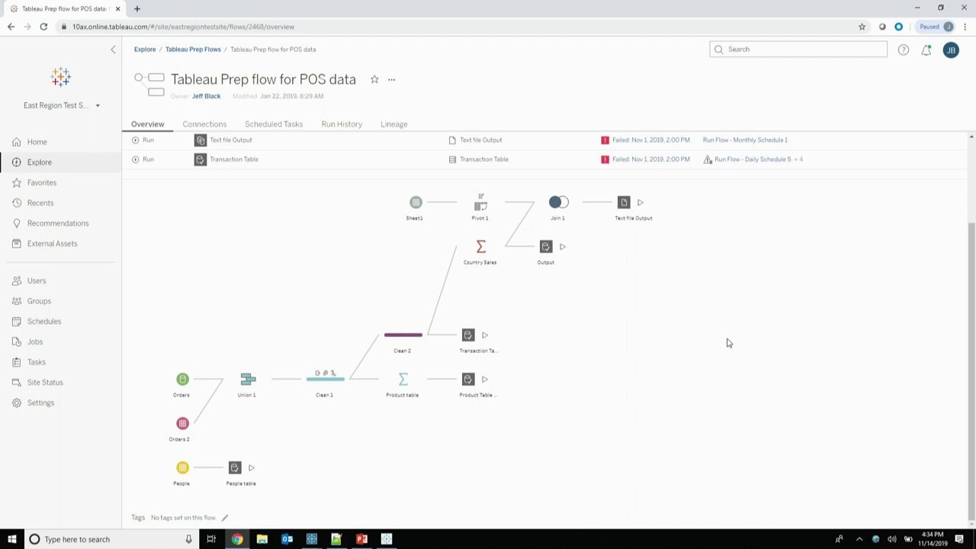
{"action": "scroll", "coordinate": [730, 339], "scroll_direction": "up", "scroll_amount": 3}
{"action": "mouse_move", "coordinate": [232, 220]}
{"action": "scroll", "coordinate": [731, 343], "scroll_direction": "down", "scroll_amount": 3}
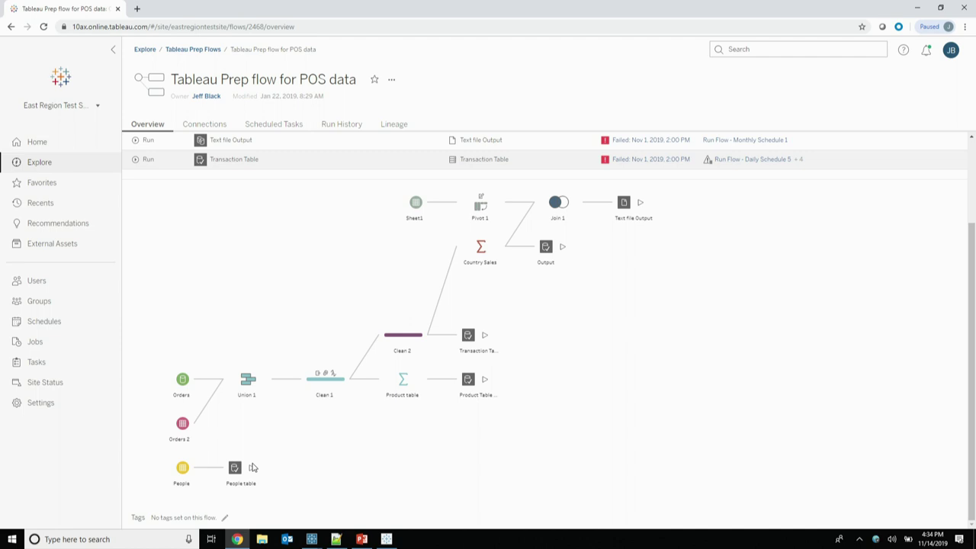
Start a new scheduled task on Run Flow - Daily Schedule 1, daily at 4:00 AM, including only the Transaction Table output step
{"action": "left_click", "coordinate": [287, 125]}
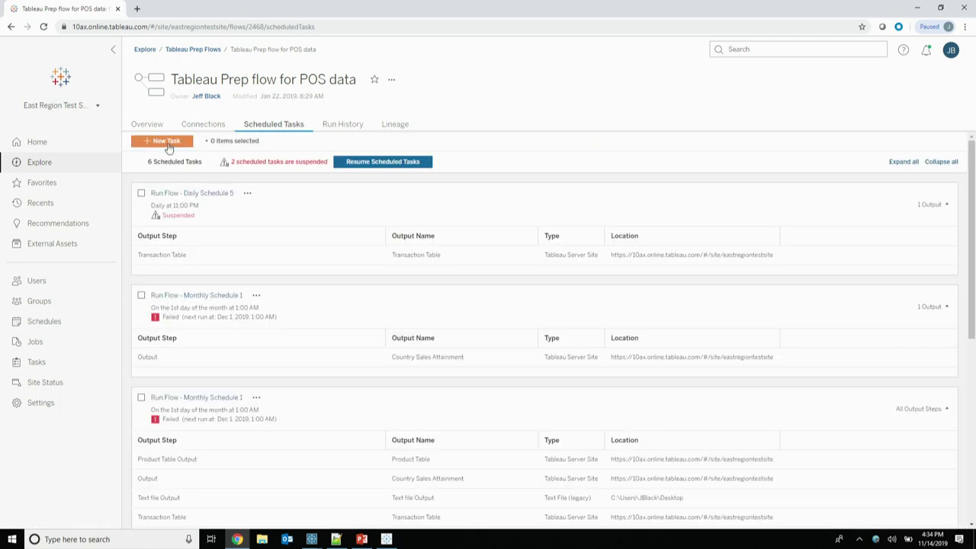
{"action": "left_click", "coordinate": [166, 142]}
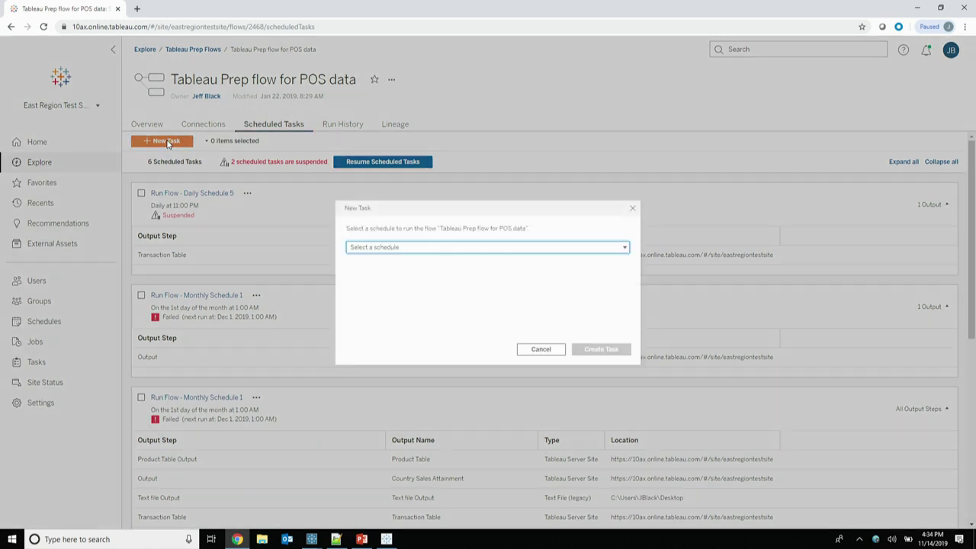
{"action": "left_click", "coordinate": [423, 249]}
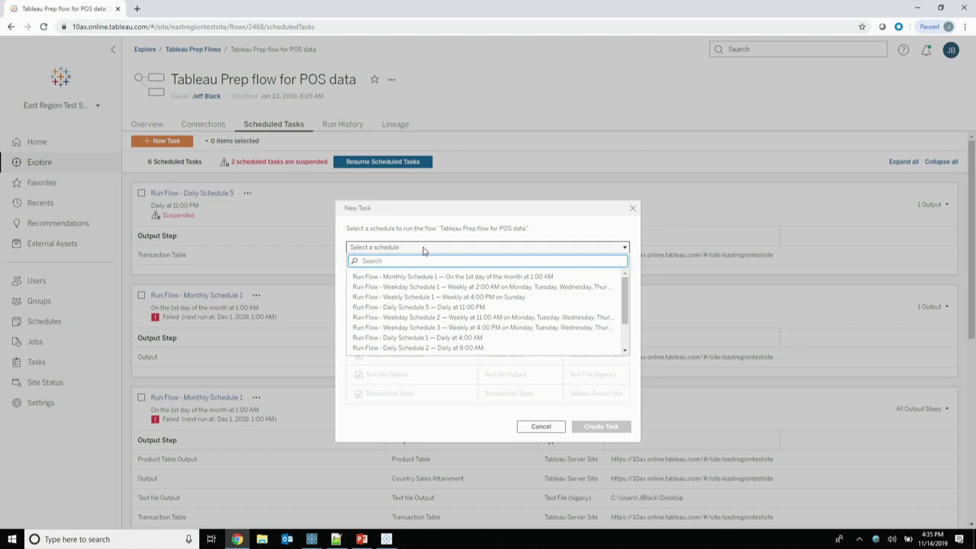
{"action": "left_click", "coordinate": [464, 338]}
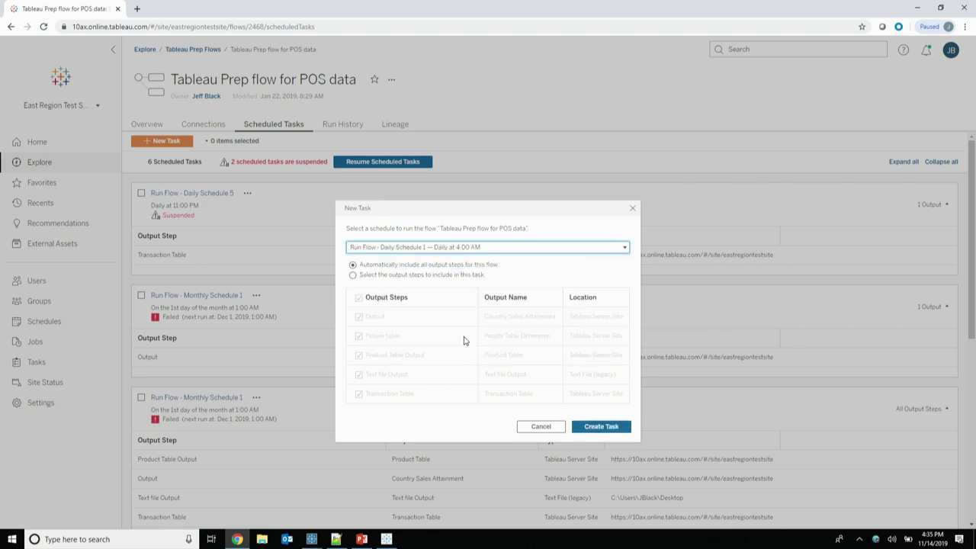
{"action": "left_click", "coordinate": [403, 276]}
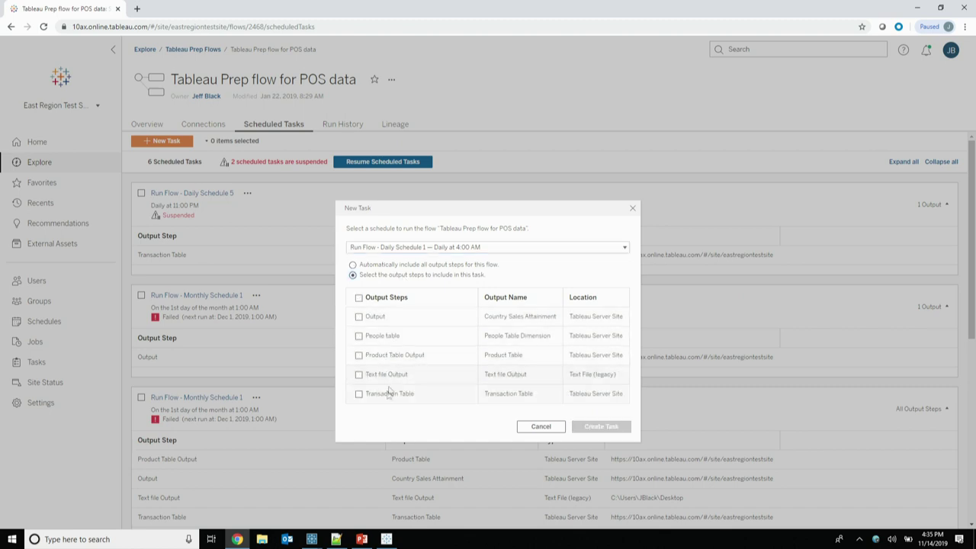
{"action": "left_click", "coordinate": [358, 394]}
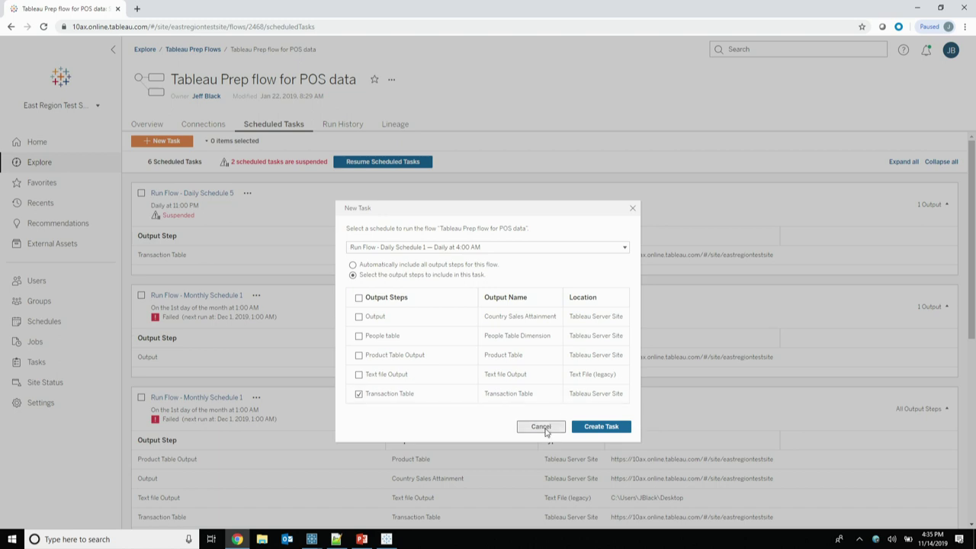
Set the new task to include all output steps automatically and run on Run Flow - Weekday Schedule 2, weekly at 11:00 AM
{"action": "left_click", "coordinate": [390, 266]}
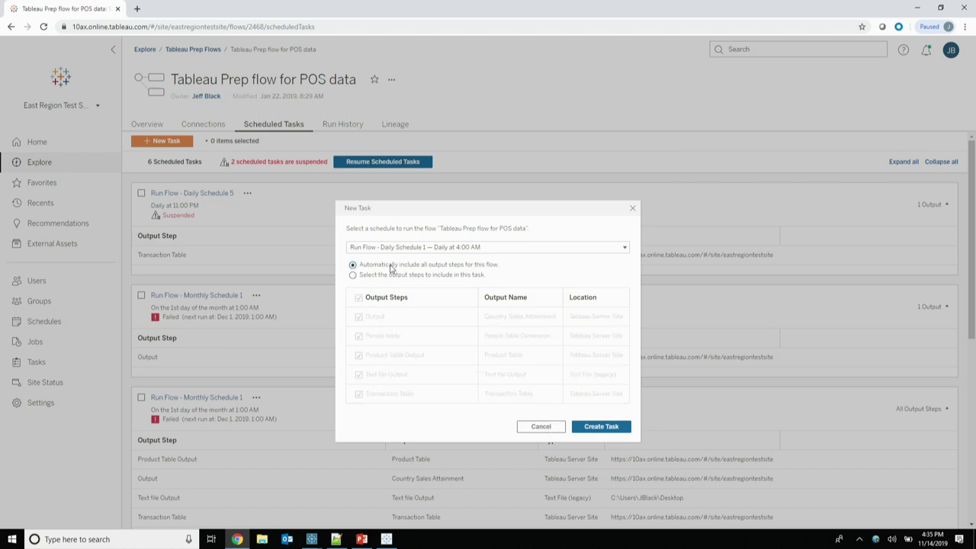
{"action": "left_click", "coordinate": [438, 247]}
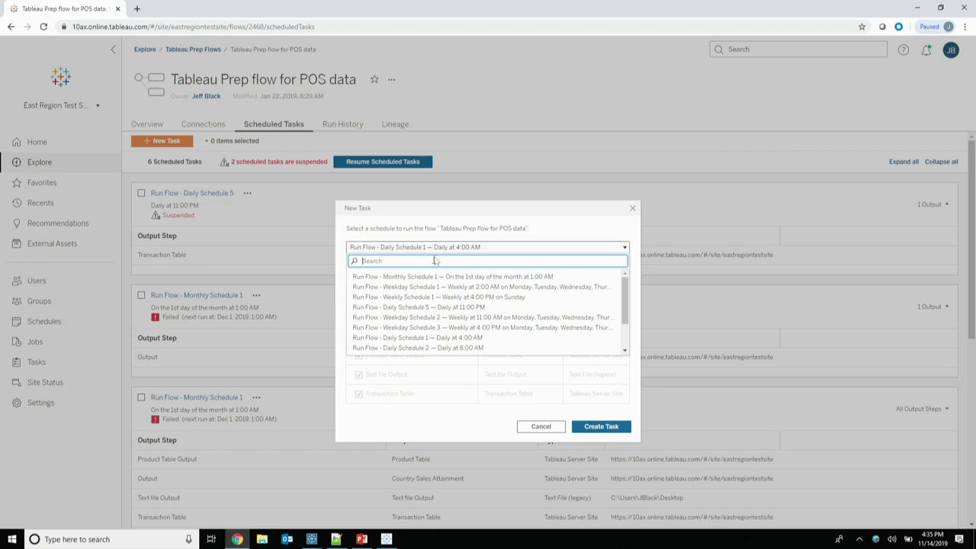
{"action": "left_click", "coordinate": [432, 317]}
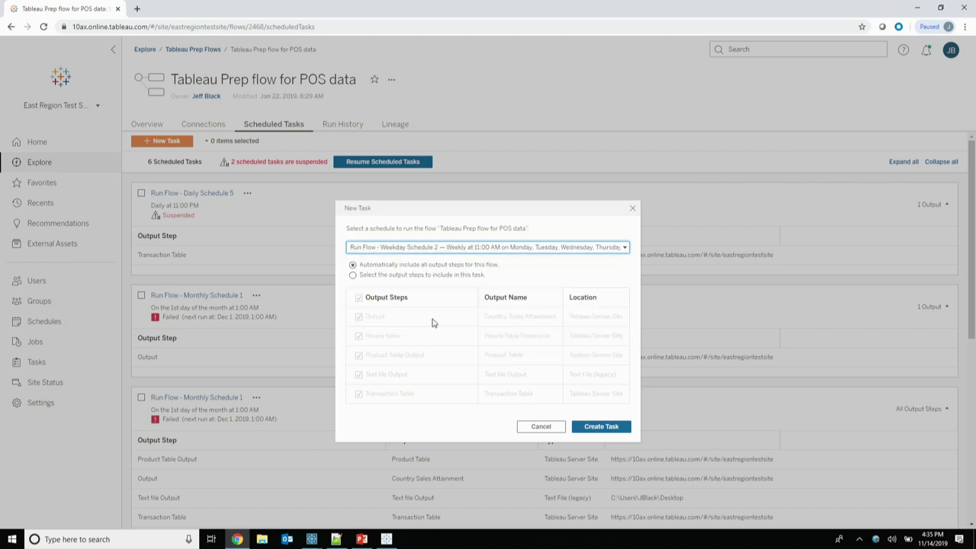
Check the available schedules, discard the new task, and review the flow diagram in the published flow's overview
{"action": "left_click", "coordinate": [492, 248]}
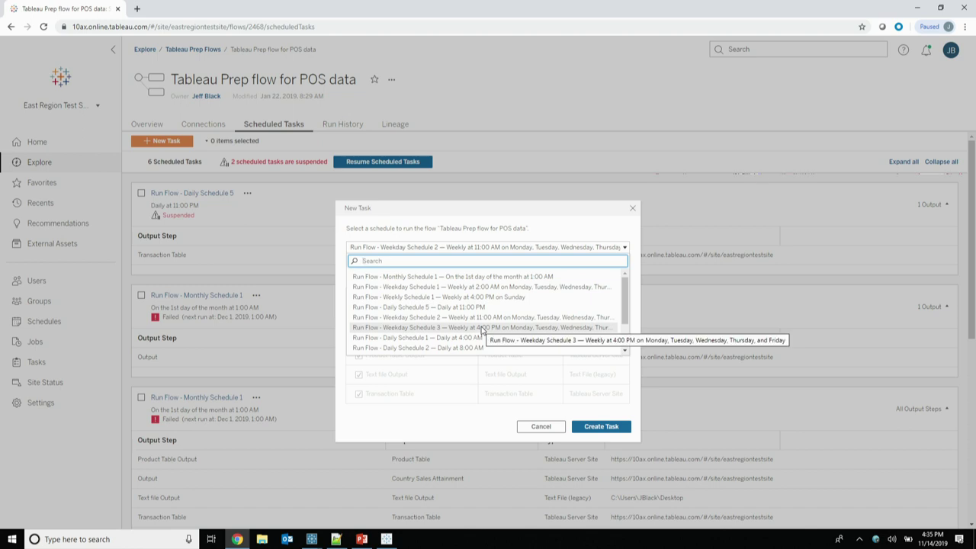
{"action": "left_click", "coordinate": [543, 427]}
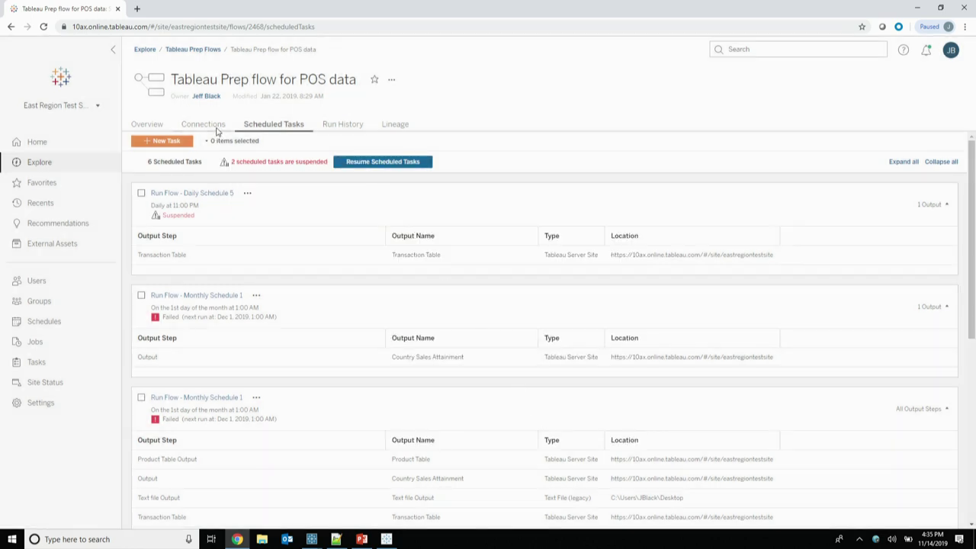
{"action": "left_click", "coordinate": [150, 124]}
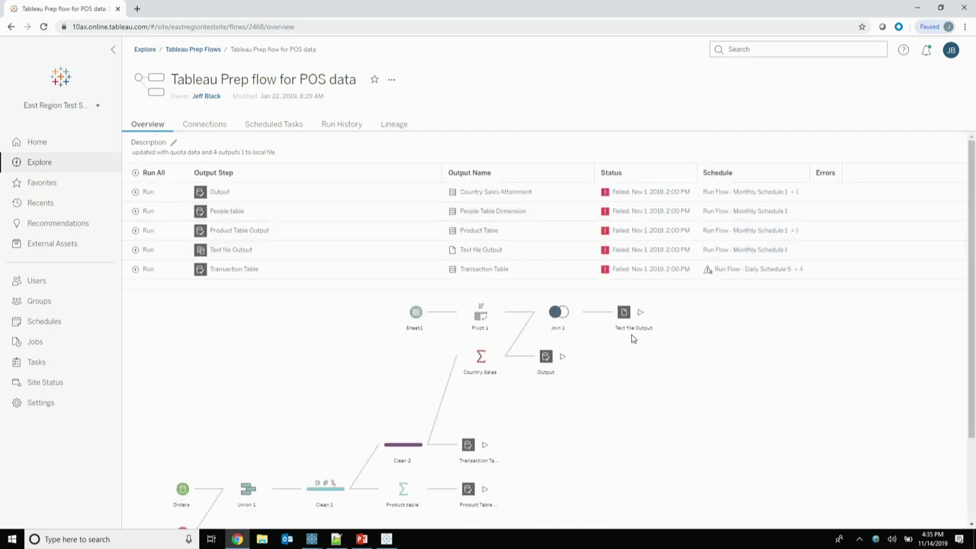
{"action": "scroll", "coordinate": [631, 338], "scroll_direction": "down", "scroll_amount": 3}
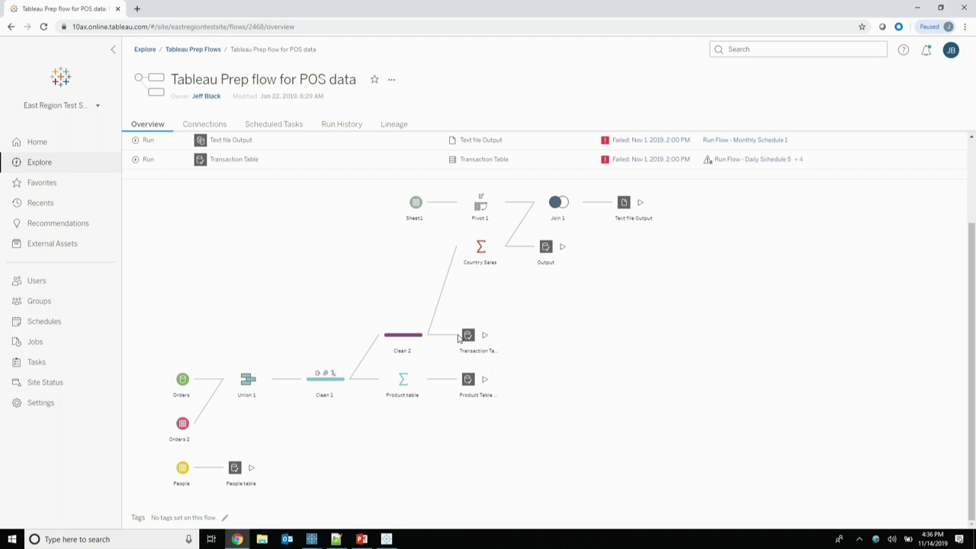
{"action": "left_click", "coordinate": [468, 395]}
Inspect the edit settings of the flow's mssql.test.tsi.lan SQL Server connection and close them without saving
{"action": "left_click", "coordinate": [220, 128]}
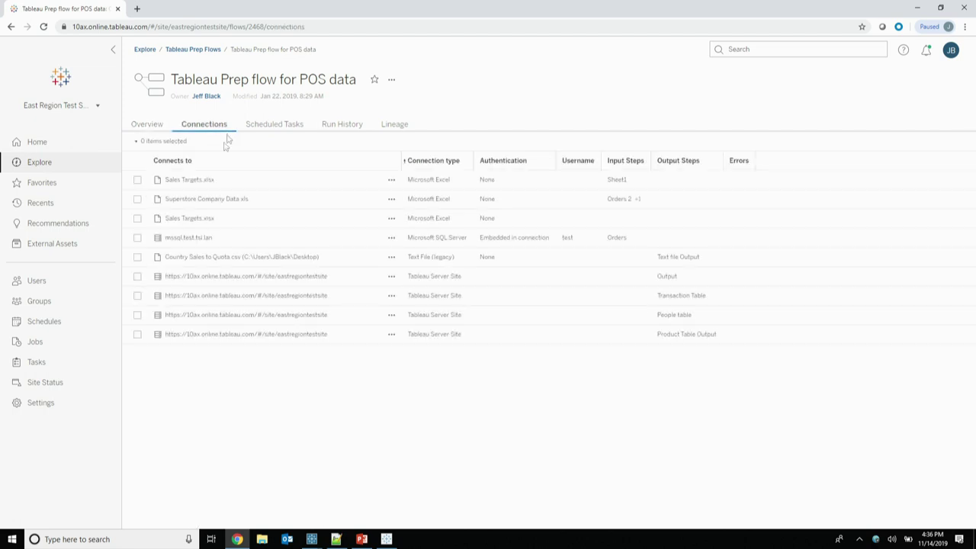
{"action": "left_click", "coordinate": [391, 238]}
{"action": "left_click", "coordinate": [420, 258]}
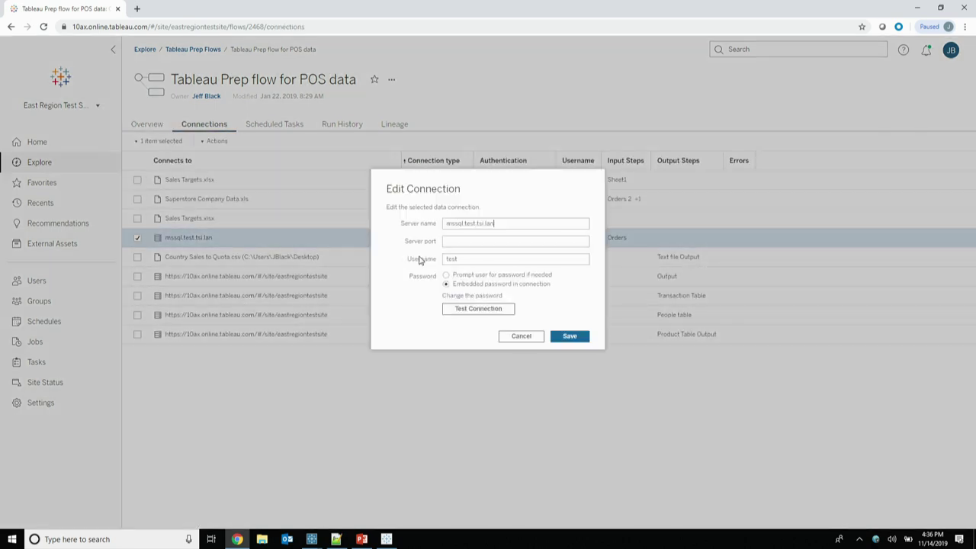
{"action": "left_click", "coordinate": [515, 336]}
Review the published flow's run history and return to its overview
{"action": "left_click", "coordinate": [337, 128]}
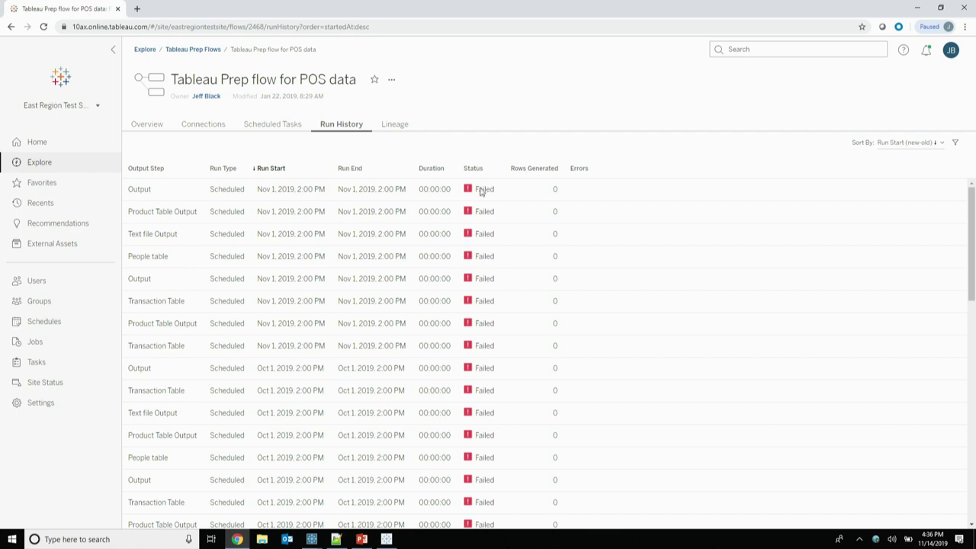
{"action": "left_click", "coordinate": [259, 125]}
{"action": "left_click", "coordinate": [155, 128]}
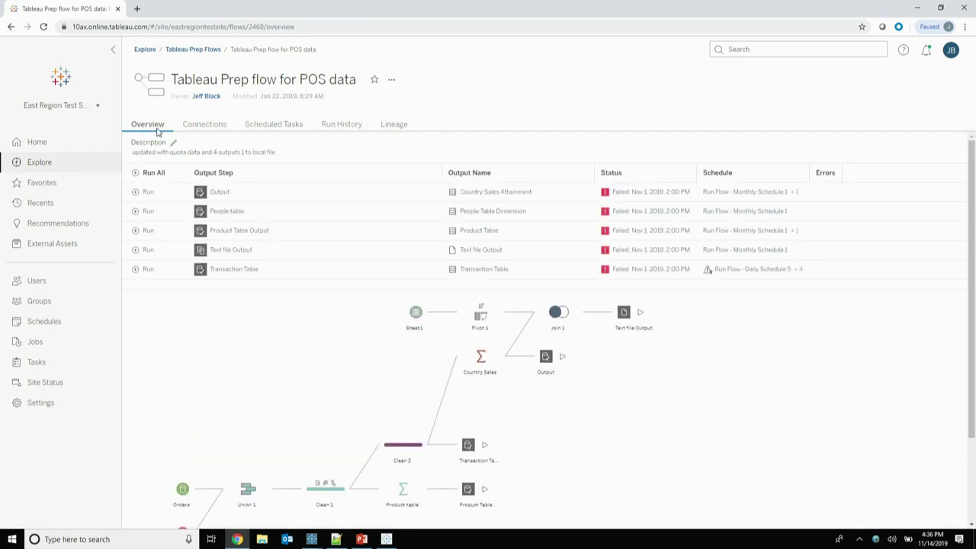
Switch to the PowerPoint presentation and show the Common Scenarios slide that highlights Creating LODs
{"action": "key", "text": "alt+Tab"}
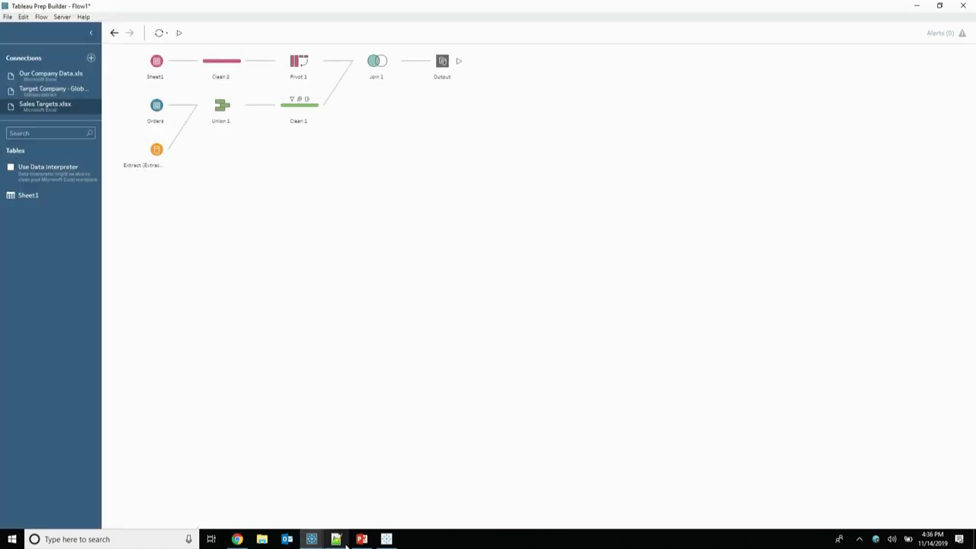
{"action": "left_click", "coordinate": [367, 538]}
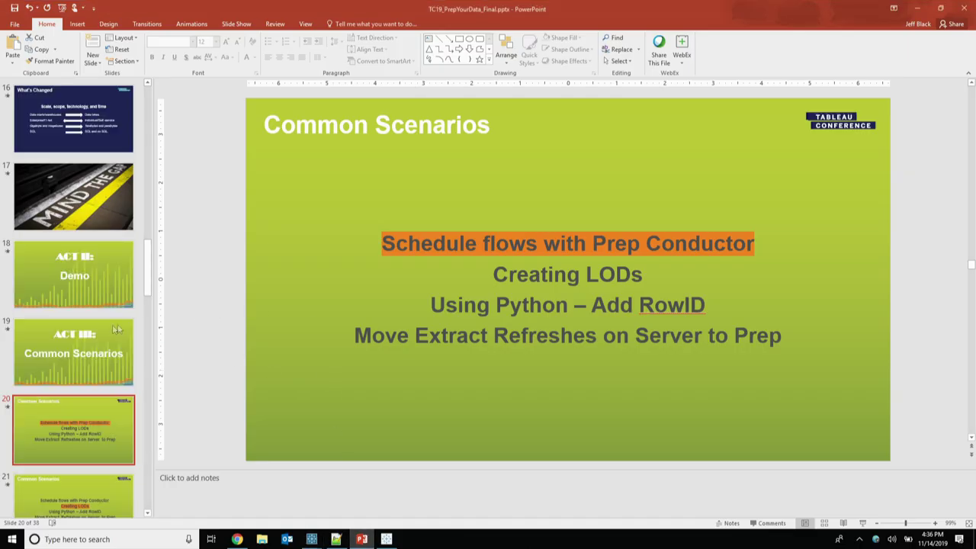
{"action": "left_click", "coordinate": [96, 514]}
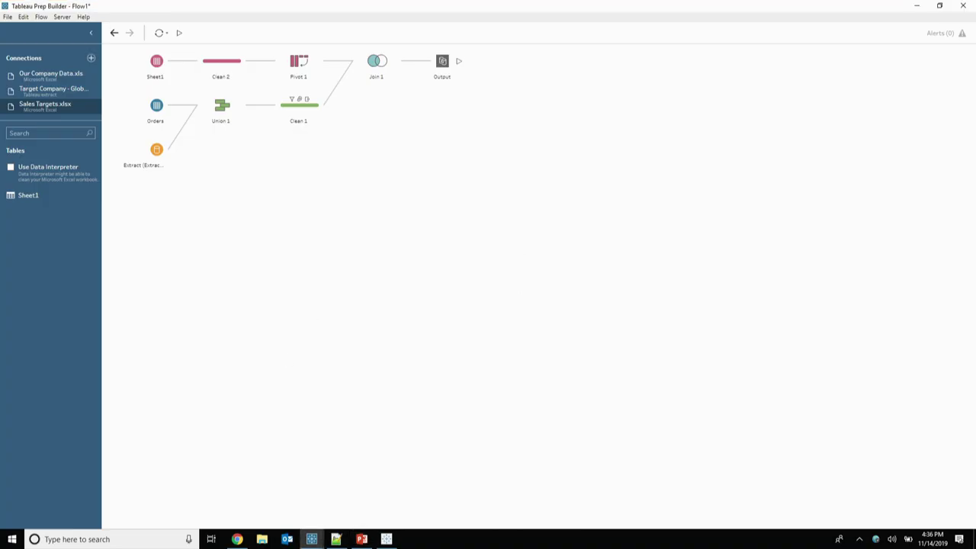
Switch to the TC19 Common Data Prep Scenarios_Final flow in Tableau Prep Builder
{"action": "left_click", "coordinate": [288, 538]}
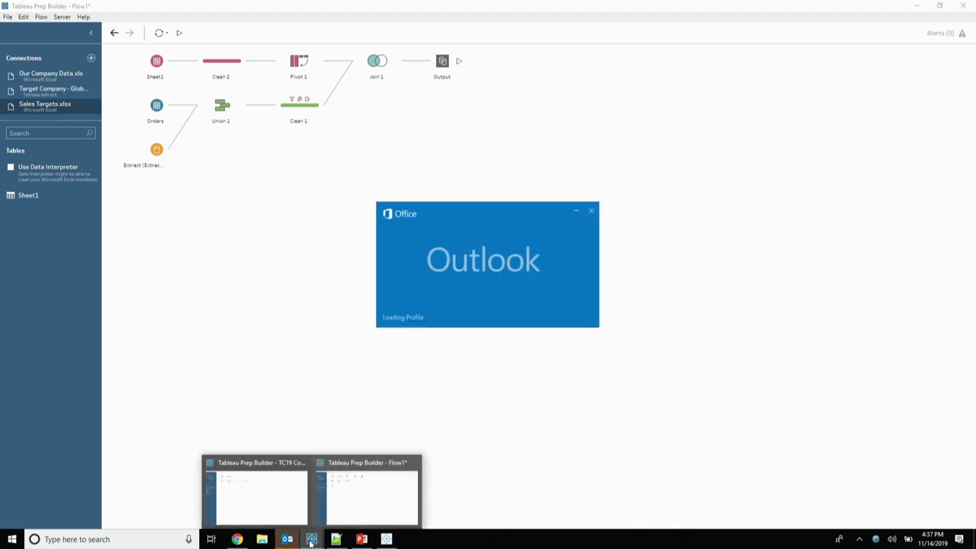
{"action": "left_click", "coordinate": [591, 211]}
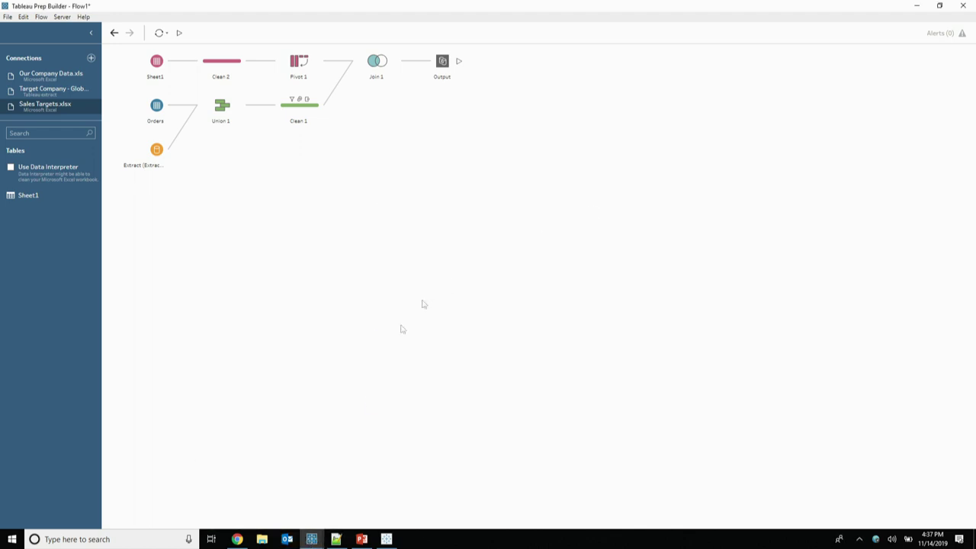
{"action": "mouse_move", "coordinate": [319, 539]}
{"action": "left_click", "coordinate": [290, 465]}
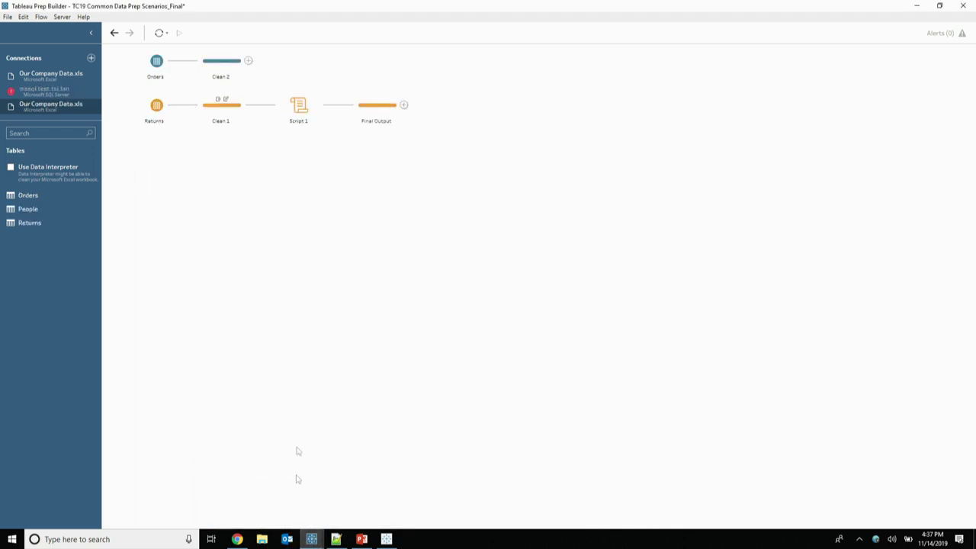
Add an Aggregate step after Clean 2 on the Orders branch and group it by State
{"action": "left_click", "coordinate": [205, 74]}
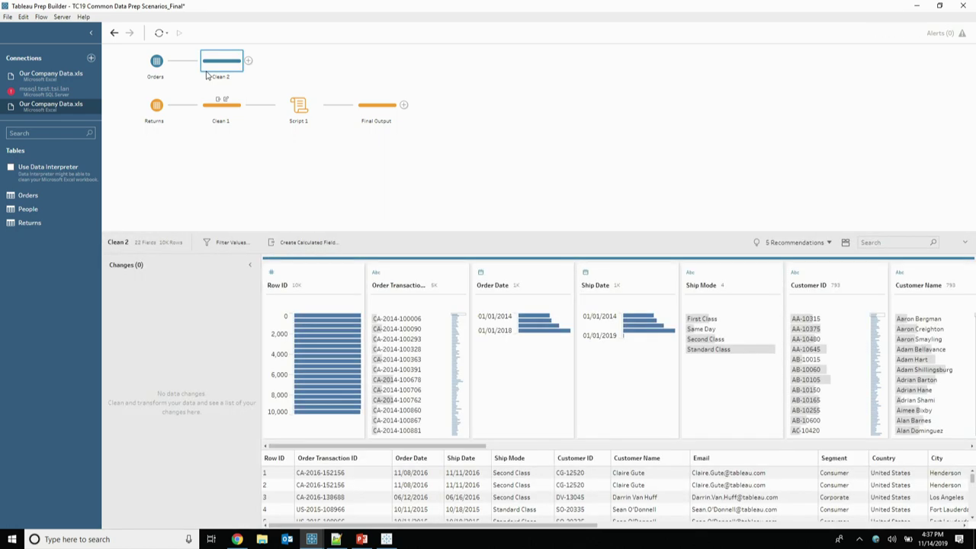
{"action": "left_click", "coordinate": [248, 61]}
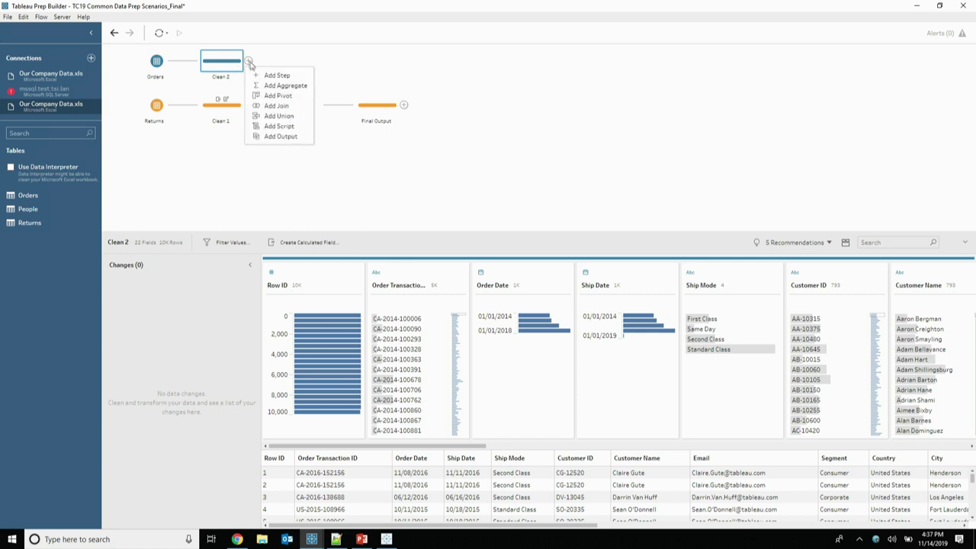
{"action": "left_click", "coordinate": [280, 85]}
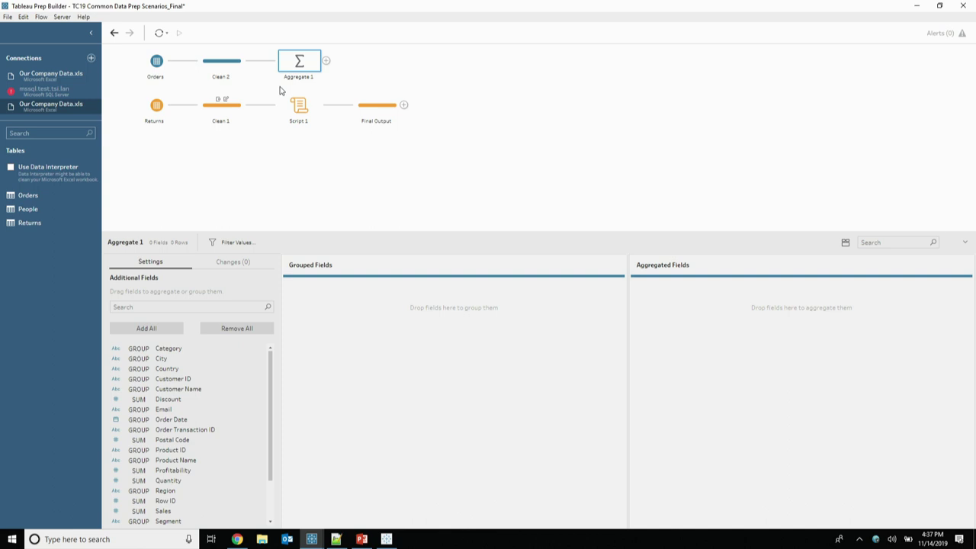
{"action": "left_click", "coordinate": [173, 306]}
{"action": "type", "text": "state"}
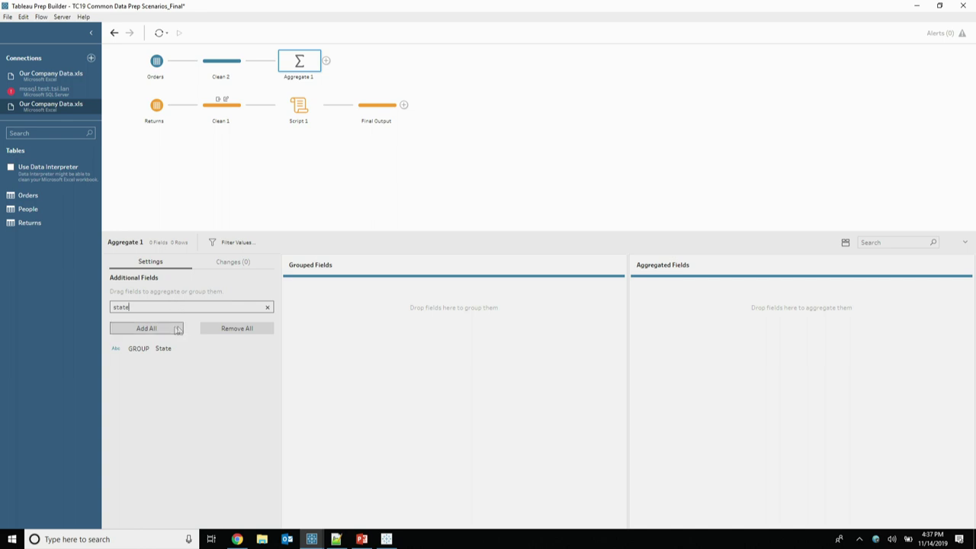
{"action": "left_click_drag", "start_coordinate": [166, 352], "coordinate": [504, 360]}
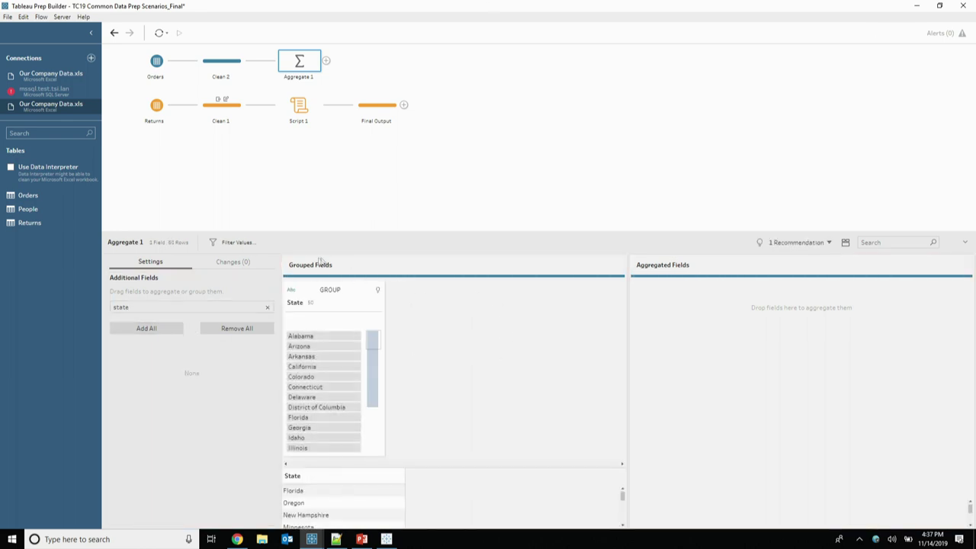
Add Sales and Profitability to the Aggregate step as summed aggregated fields
{"action": "double_click", "coordinate": [190, 308]}
{"action": "key", "text": "BackSpace"}
{"action": "type", "text": "sales"}
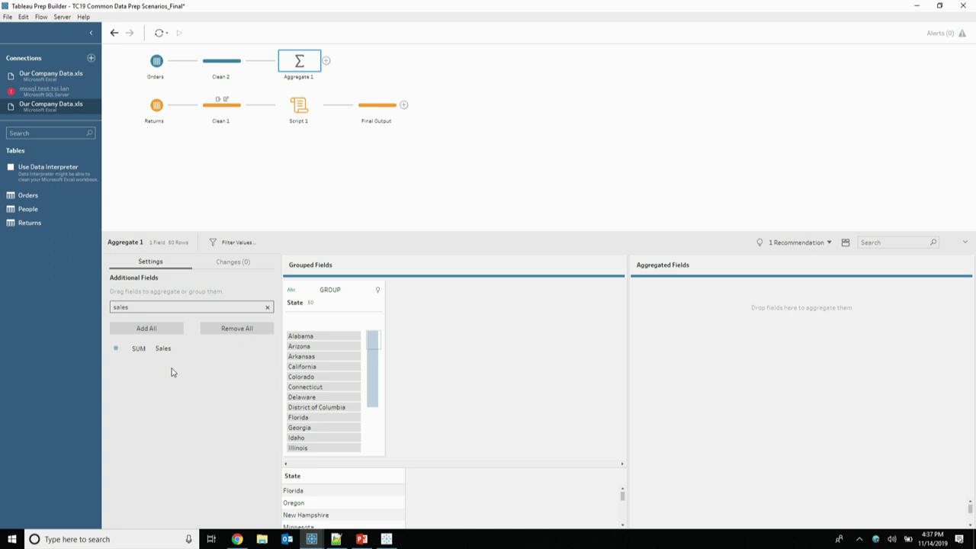
{"action": "left_click_drag", "start_coordinate": [159, 352], "coordinate": [682, 348]}
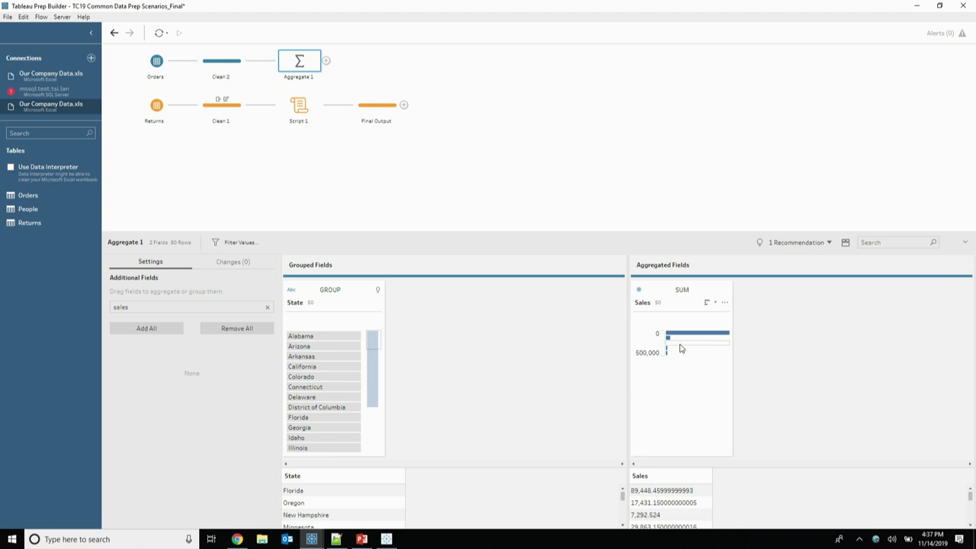
{"action": "double_click", "coordinate": [194, 303]}
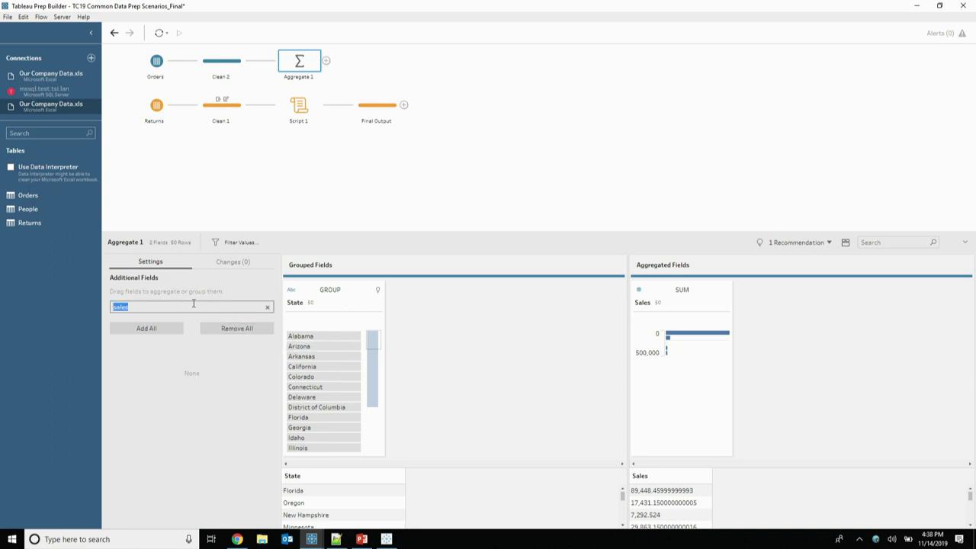
{"action": "type", "text": "profit"}
{"action": "left_click_drag", "start_coordinate": [178, 348], "coordinate": [778, 333]}
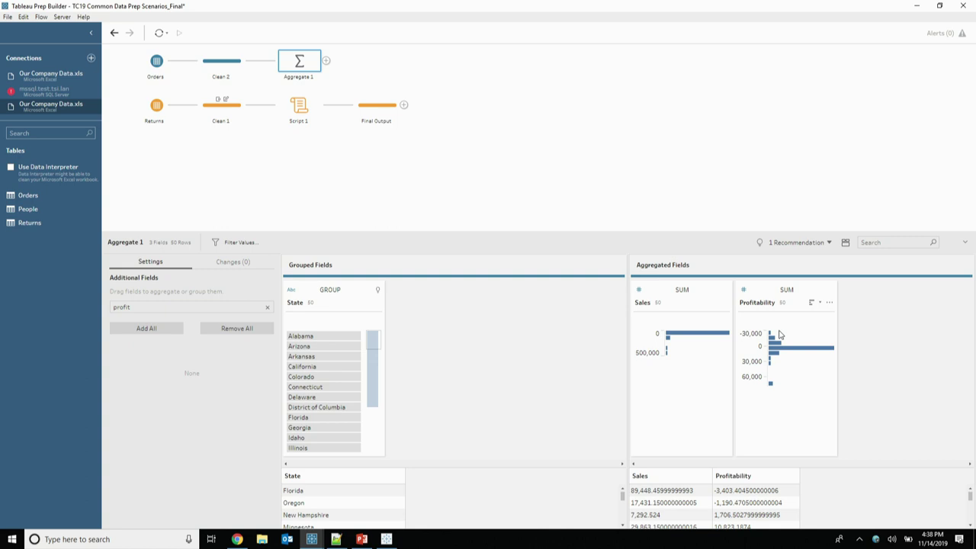
Find the Quantity field and add it to the Aggregate step as a summed aggregated field
{"action": "double_click", "coordinate": [143, 308]}
{"action": "type", "text": "qquan"}
{"action": "key", "text": "BackSpace"}
{"action": "key", "text": "BackSpace"}
{"action": "key", "text": "BackSpace"}
{"action": "key", "text": "BackSpace"}
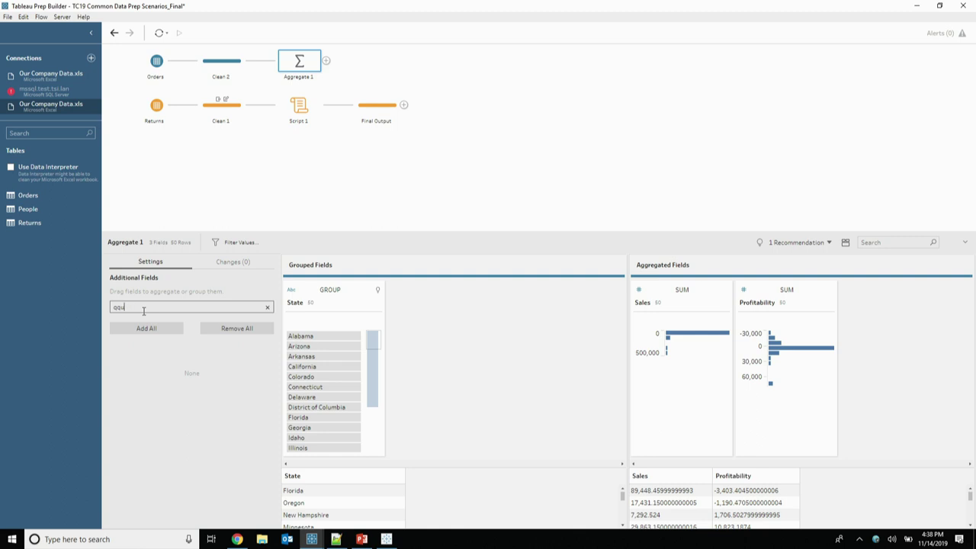
{"action": "type", "text": "uan"}
{"action": "left_click_drag", "start_coordinate": [178, 353], "coordinate": [897, 345]}
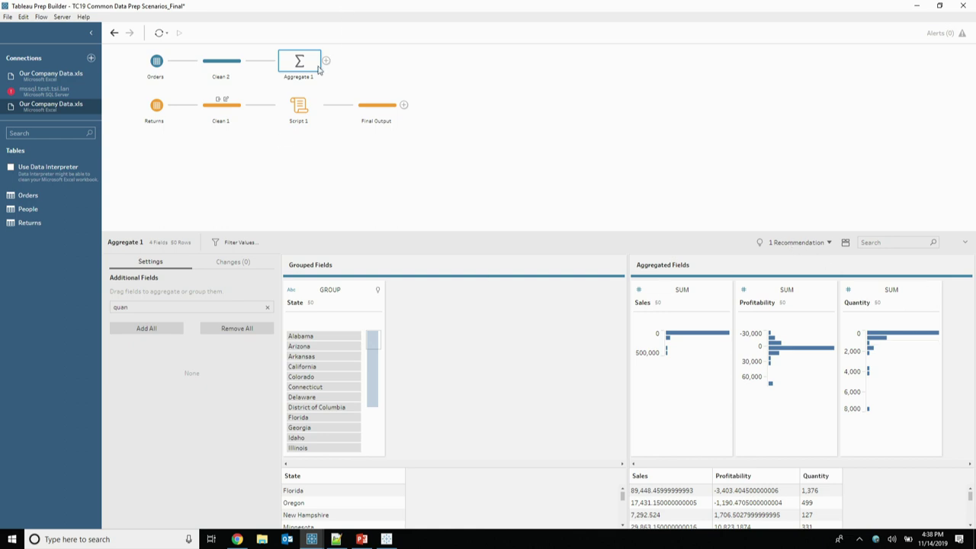
Join Aggregate 1 back to the Orders input, using State = State as the only join clause instead of Quantity
{"action": "left_click_drag", "start_coordinate": [301, 68], "coordinate": [180, 64]}
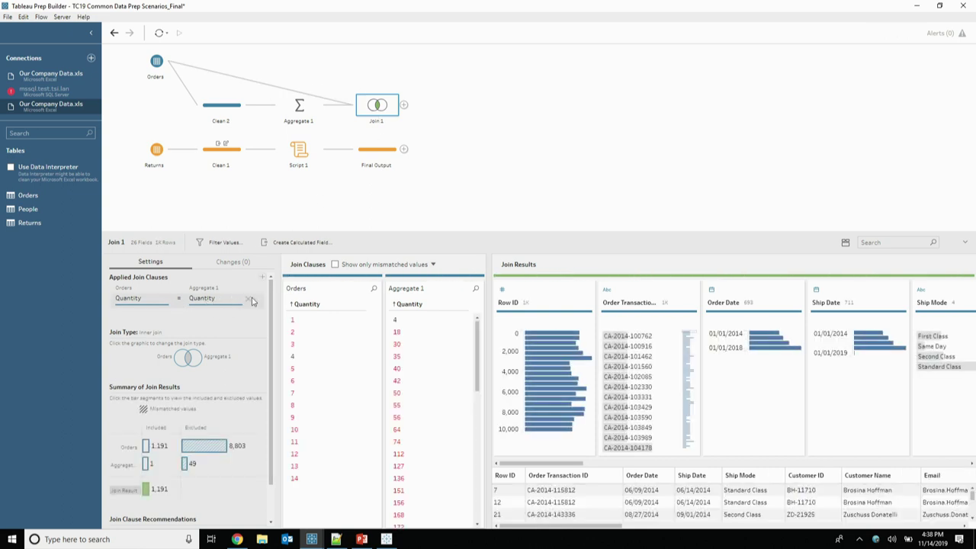
{"action": "left_click", "coordinate": [202, 302]}
{"action": "scroll", "coordinate": [213, 426], "scroll_direction": "down", "scroll_amount": 1}
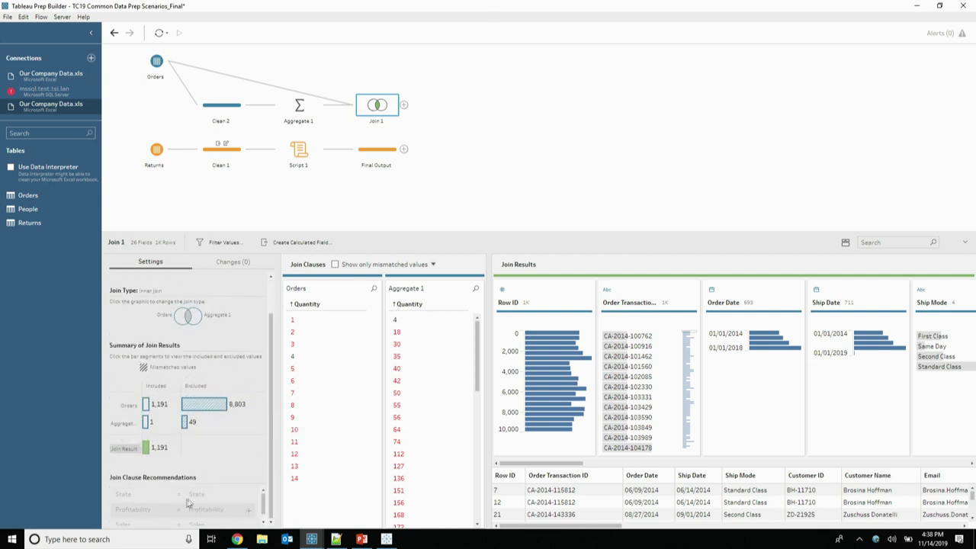
{"action": "left_click", "coordinate": [198, 499]}
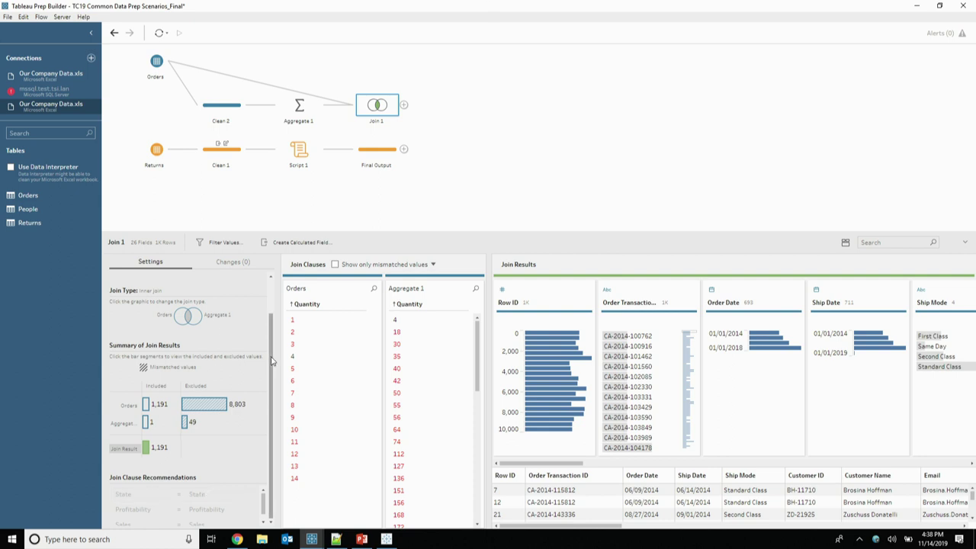
{"action": "left_click_drag", "start_coordinate": [272, 362], "coordinate": [272, 322]}
{"action": "scroll", "coordinate": [241, 482], "scroll_direction": "down", "scroll_amount": 1}
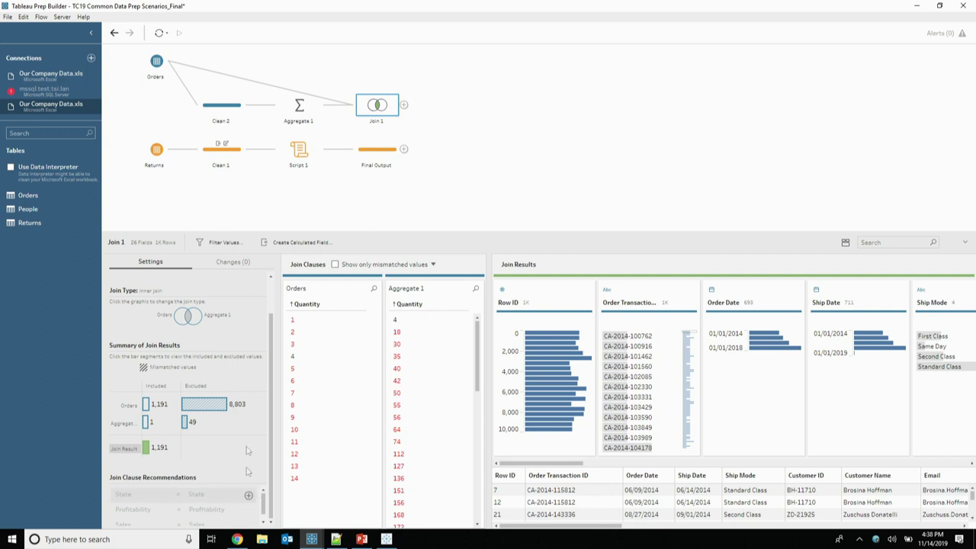
{"action": "left_click", "coordinate": [250, 494]}
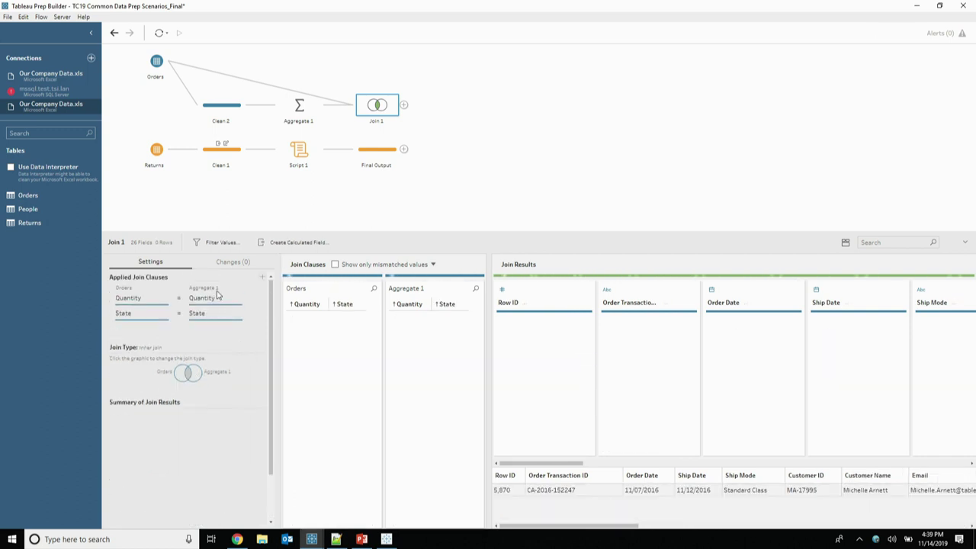
{"action": "left_click", "coordinate": [249, 299]}
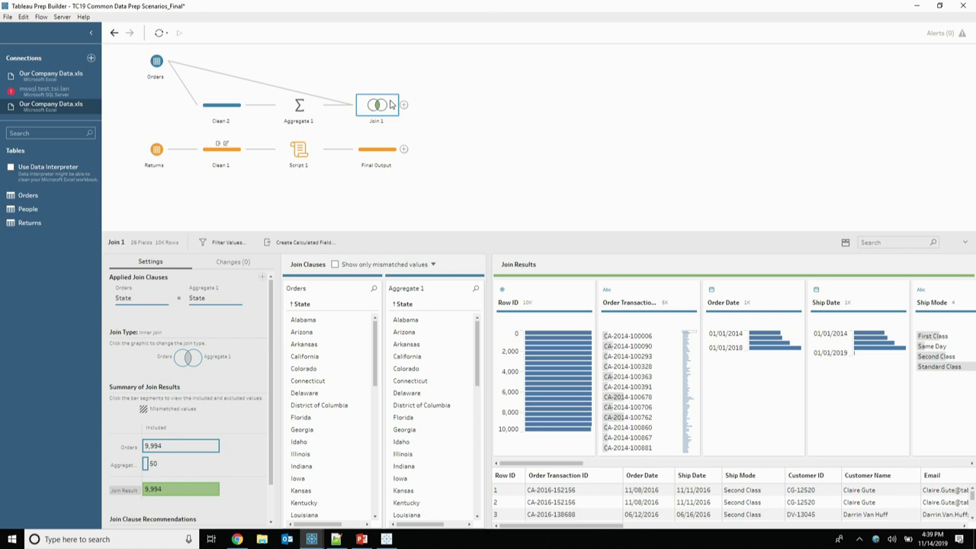
Switch to the PowerPoint presentation to view the Common Scenarios slide
{"action": "key", "text": "alt+Tab"}
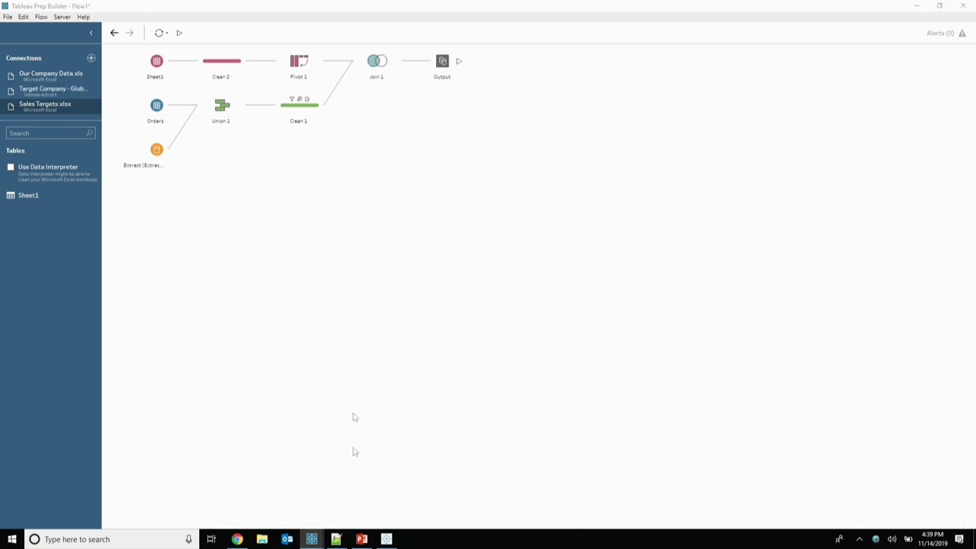
{"action": "key", "text": "alt+Tab"}
{"action": "left_click", "coordinate": [355, 539]}
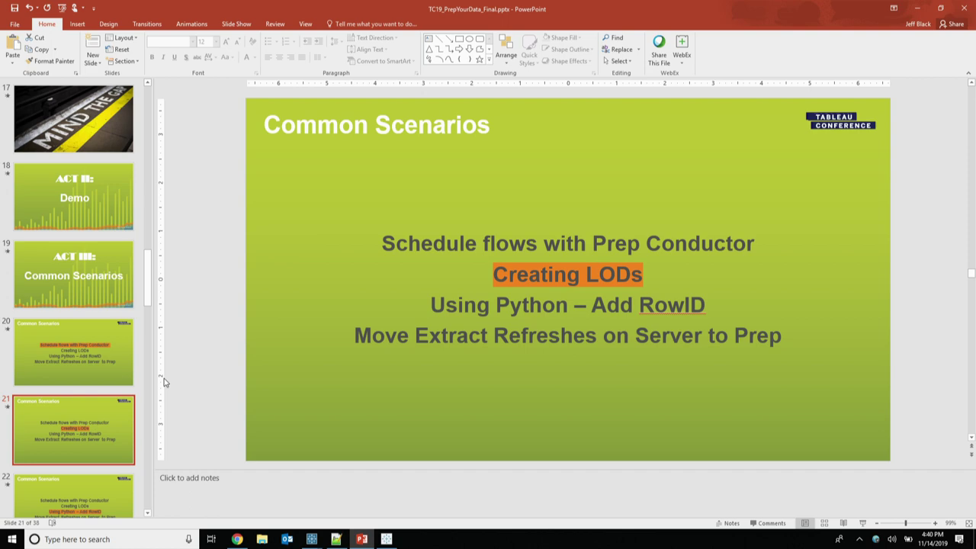
Return to the TC19 Common Data Prep Scenarios_Final flow and examine the Clean 1 step on the Returns branch
{"action": "key", "text": "alt+Tab"}
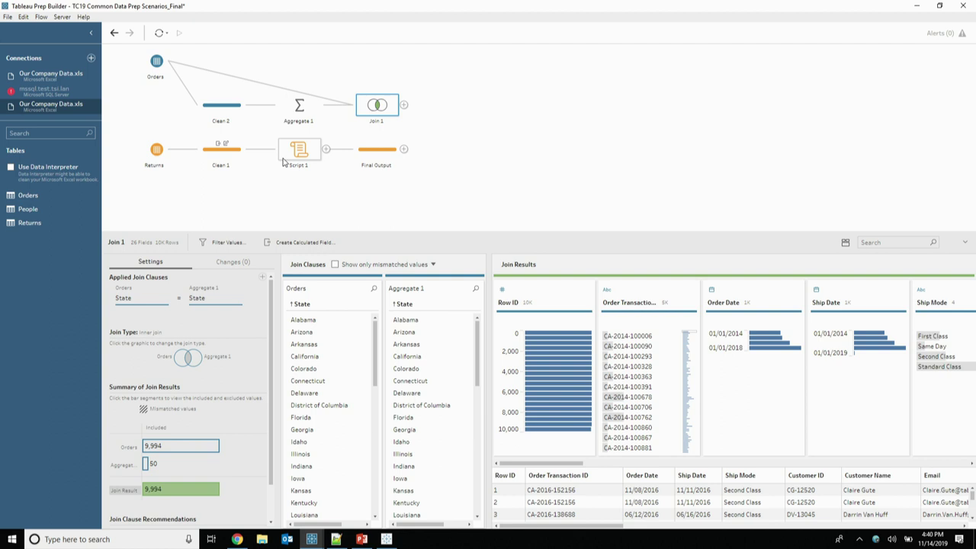
{"action": "left_click", "coordinate": [221, 148]}
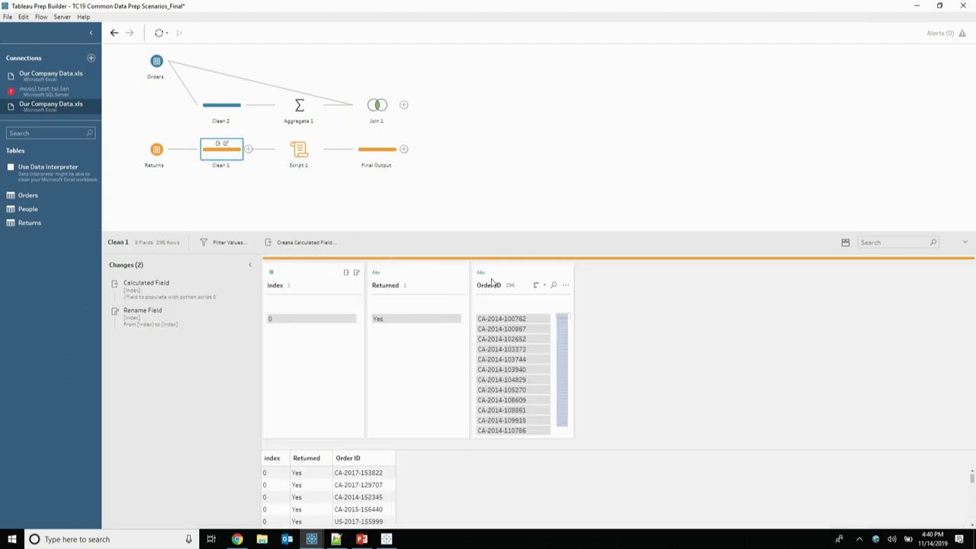
View the calculation behind the index field in Clean 1, and close it without changes
{"action": "left_click", "coordinate": [525, 284]}
{"action": "left_click", "coordinate": [237, 284]}
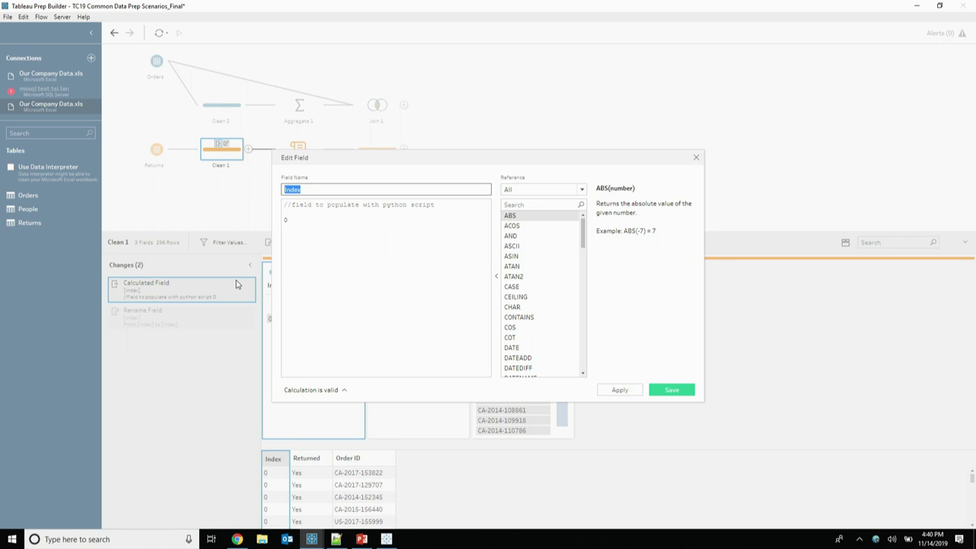
{"action": "left_click", "coordinate": [303, 217]}
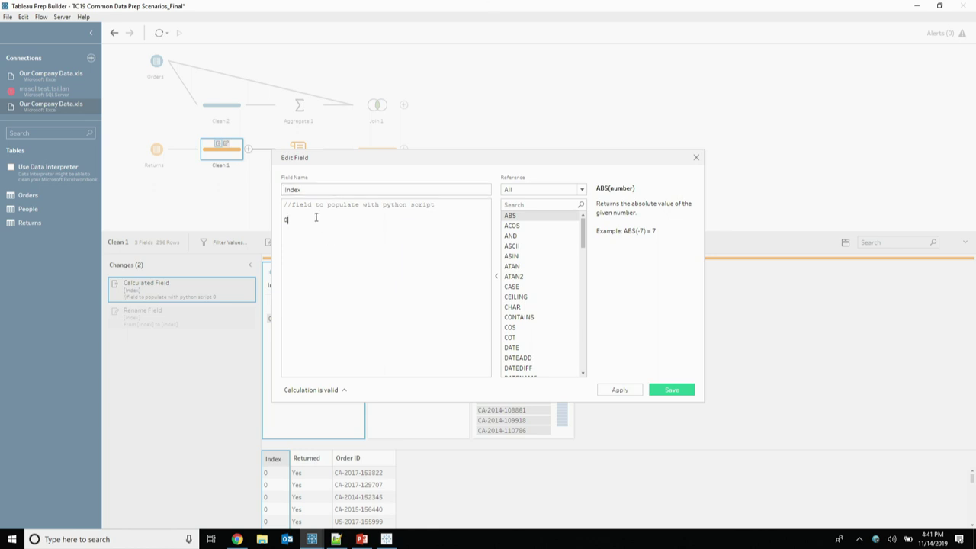
{"action": "left_click", "coordinate": [695, 157]}
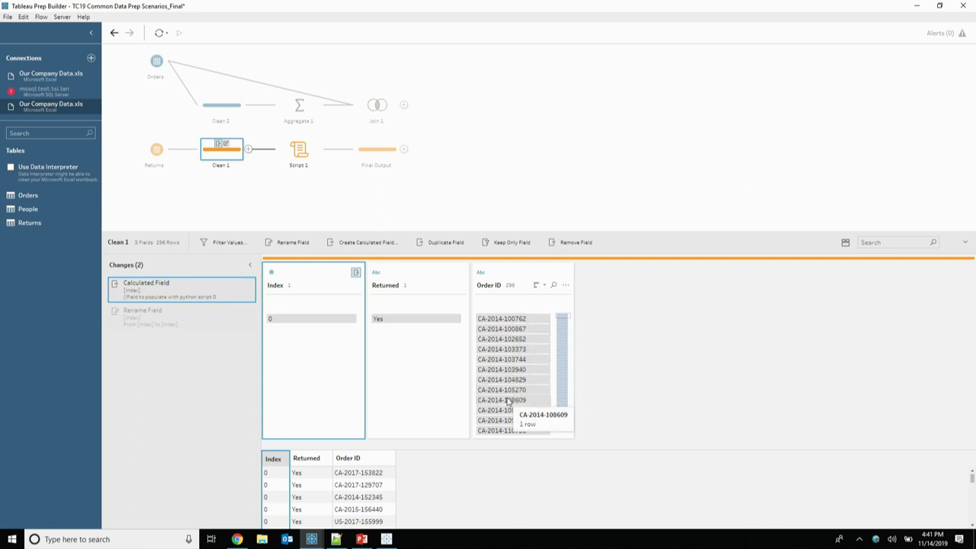
Examine the Script 1 step's settings, including its TabPy server connection, script file and function name
{"action": "left_click", "coordinate": [299, 149]}
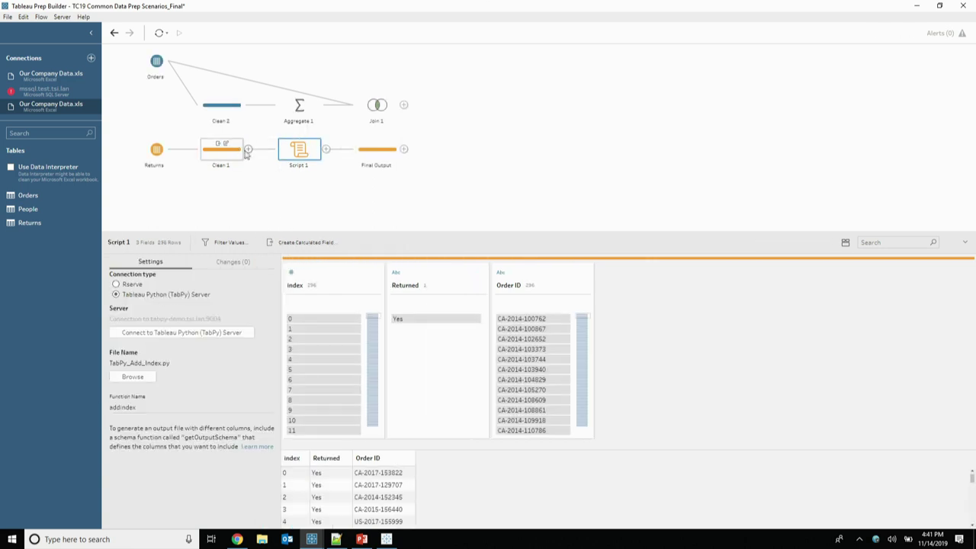
{"action": "left_click", "coordinate": [248, 150]}
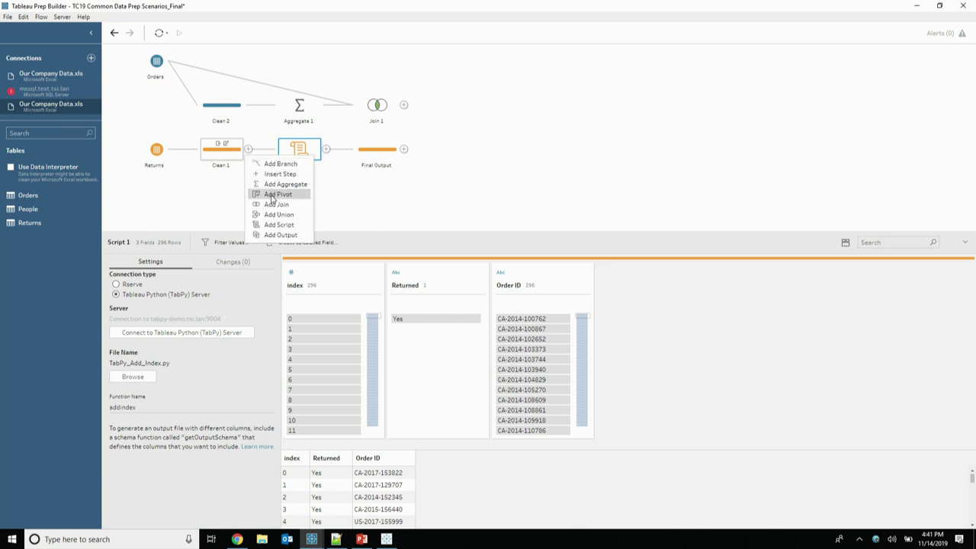
{"action": "left_click", "coordinate": [228, 339]}
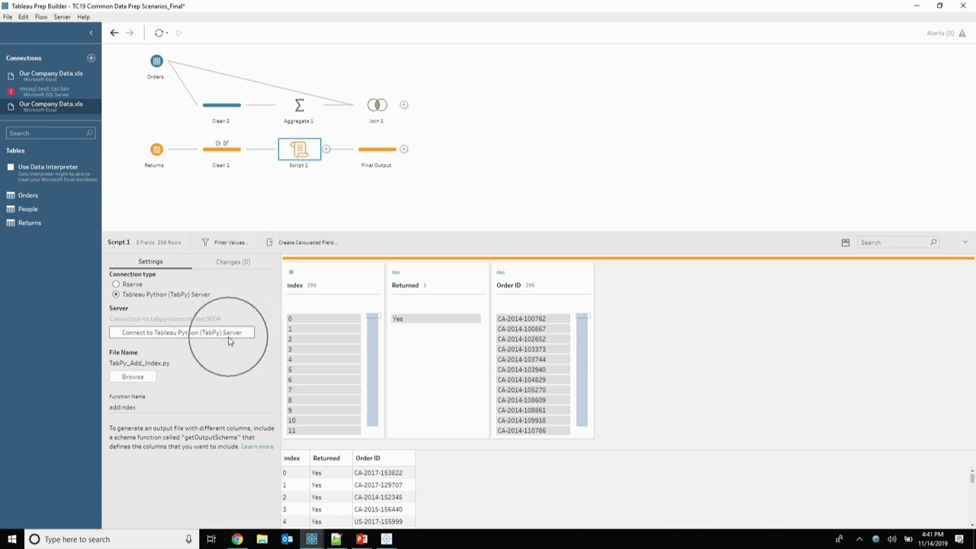
{"action": "left_click", "coordinate": [228, 339]}
{"action": "left_click", "coordinate": [147, 384]}
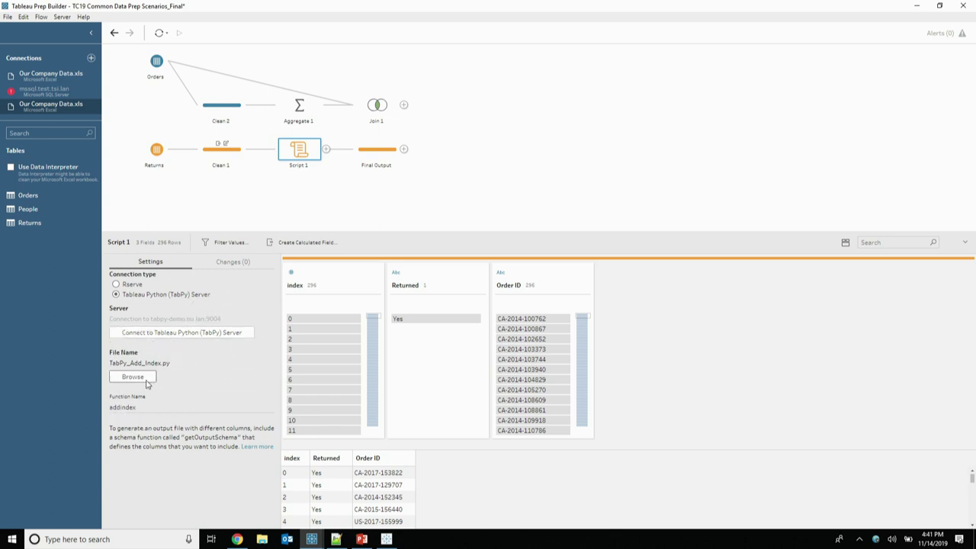
Read the TabPy_Add_Index.py script in Notepad++, and return to the flow to check the index values in Final Output
{"action": "left_click", "coordinate": [335, 538]}
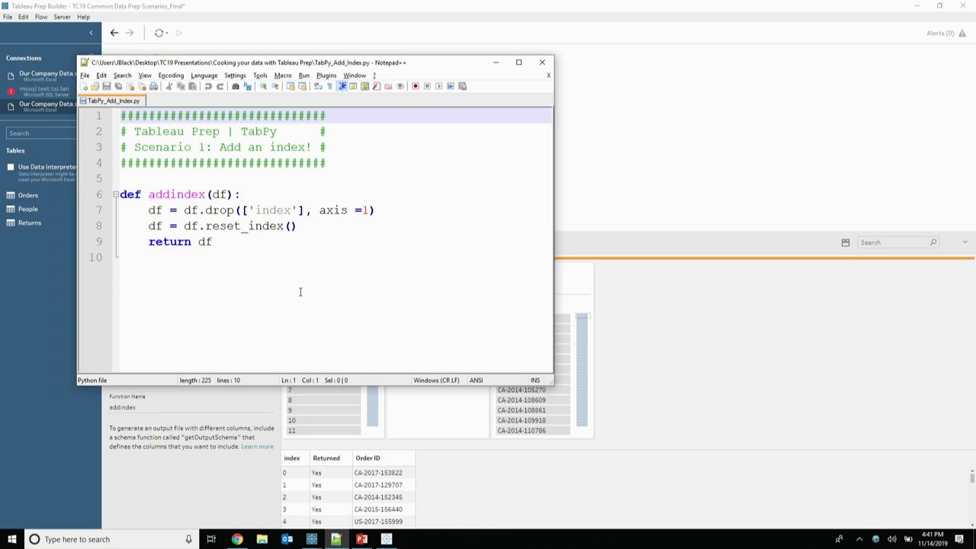
{"action": "left_click", "coordinate": [644, 183]}
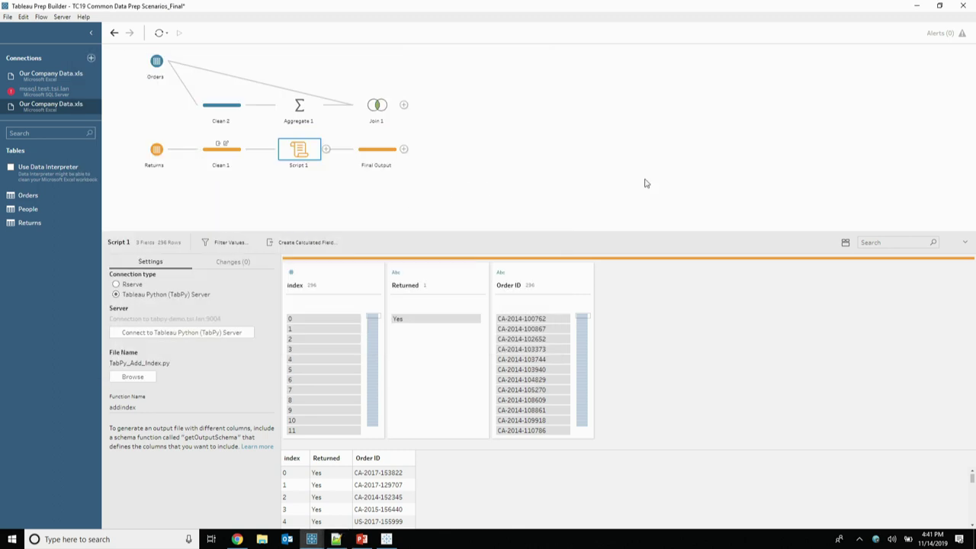
{"action": "left_click", "coordinate": [381, 157]}
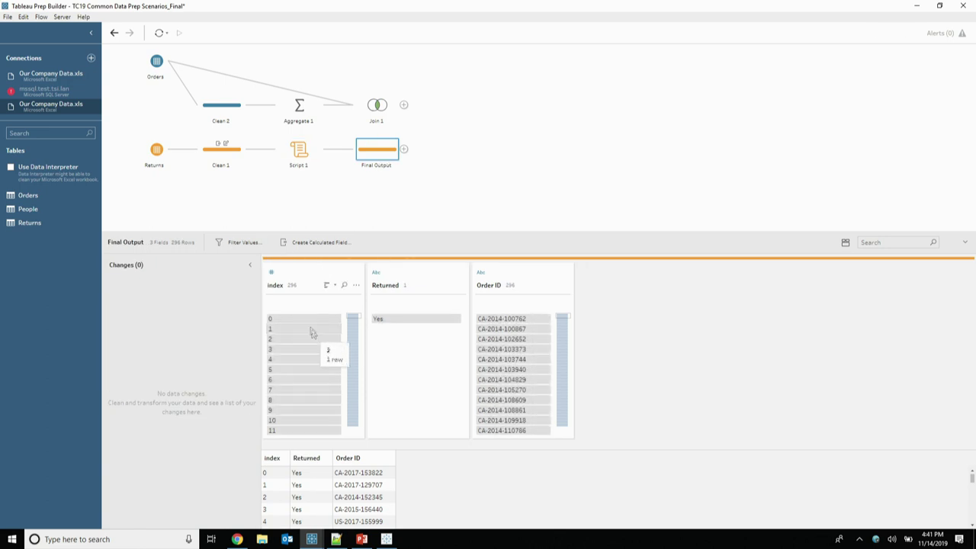
{"action": "left_click_drag", "start_coordinate": [356, 318], "coordinate": [359, 442]}
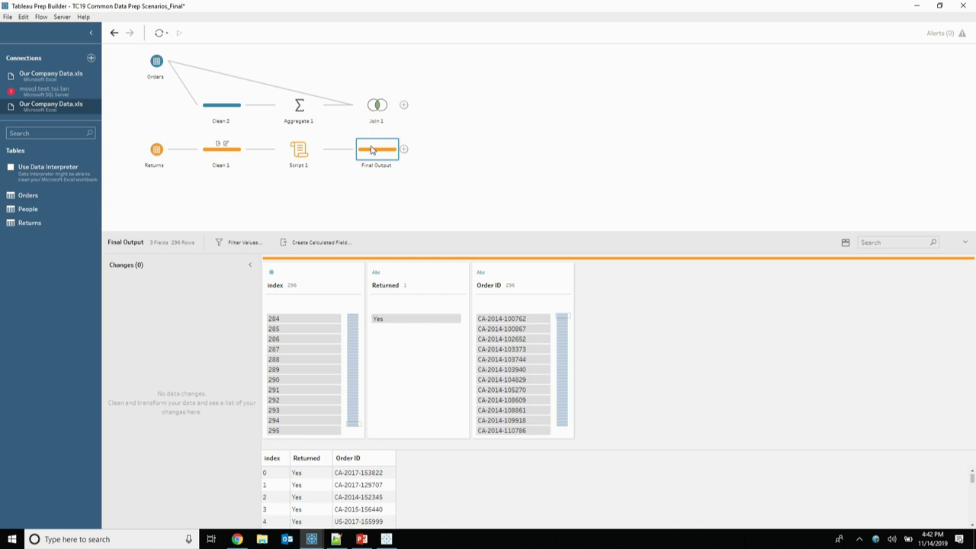
Switch to the PowerPoint presentation and advance to the Common Scenarios slide highlighting Move Extract Refreshes on Server to Prep
{"action": "key", "text": "alt+Tab"}
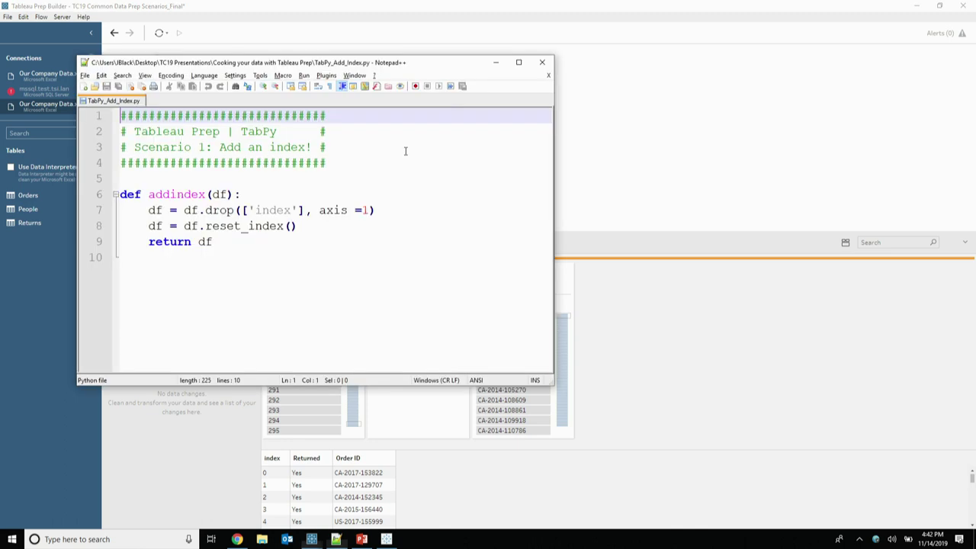
{"action": "left_click", "coordinate": [361, 539]}
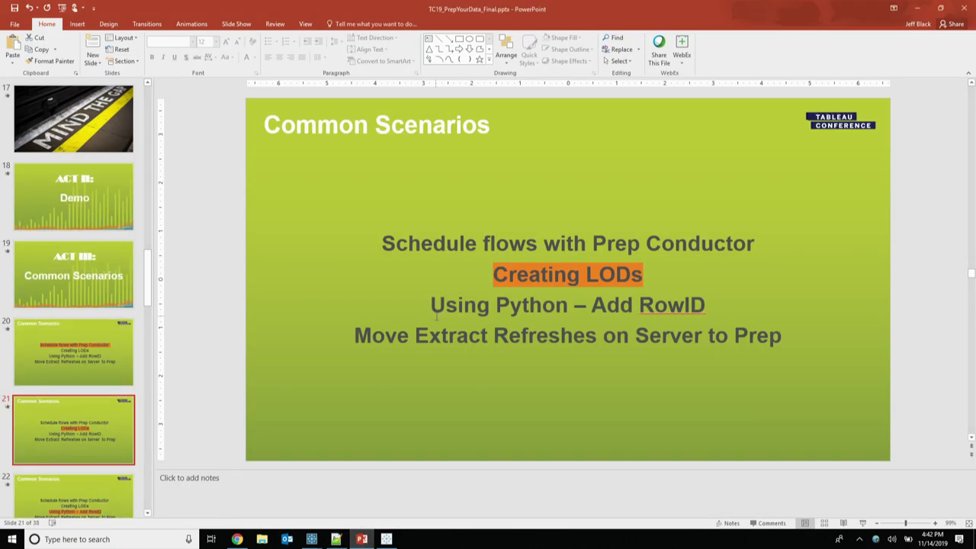
{"action": "key", "text": "Down"}
{"action": "key", "text": "Down"}
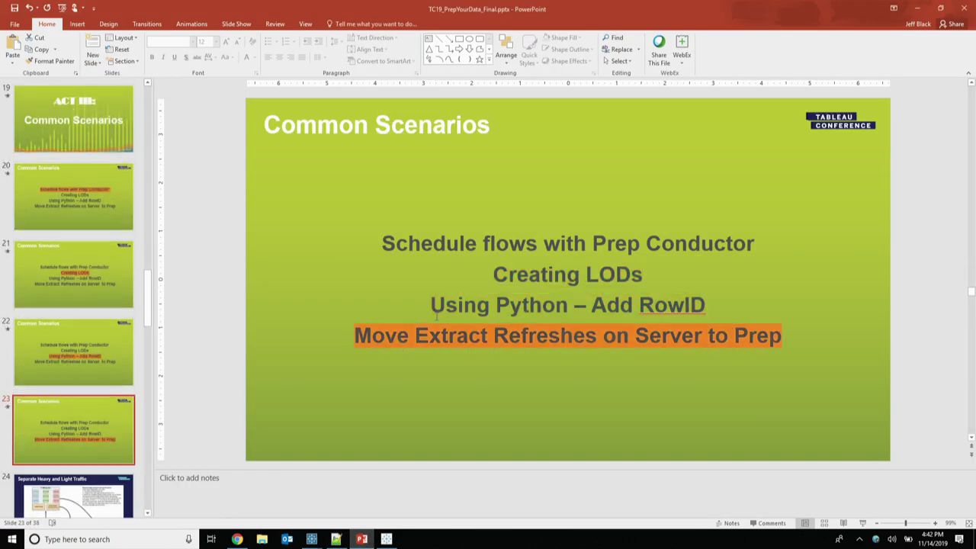
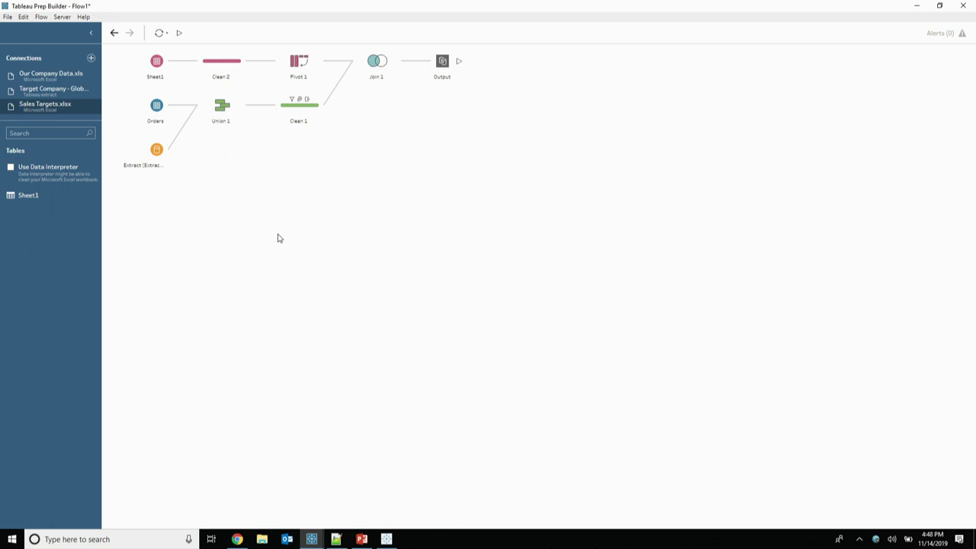
Set Flow1's Output step to publish as a data source and open the server choices
{"action": "left_click", "coordinate": [156, 63]}
{"action": "mouse_move", "coordinate": [250, 61]}
{"action": "mouse_move", "coordinate": [165, 67]}
{"action": "left_click", "coordinate": [455, 63]}
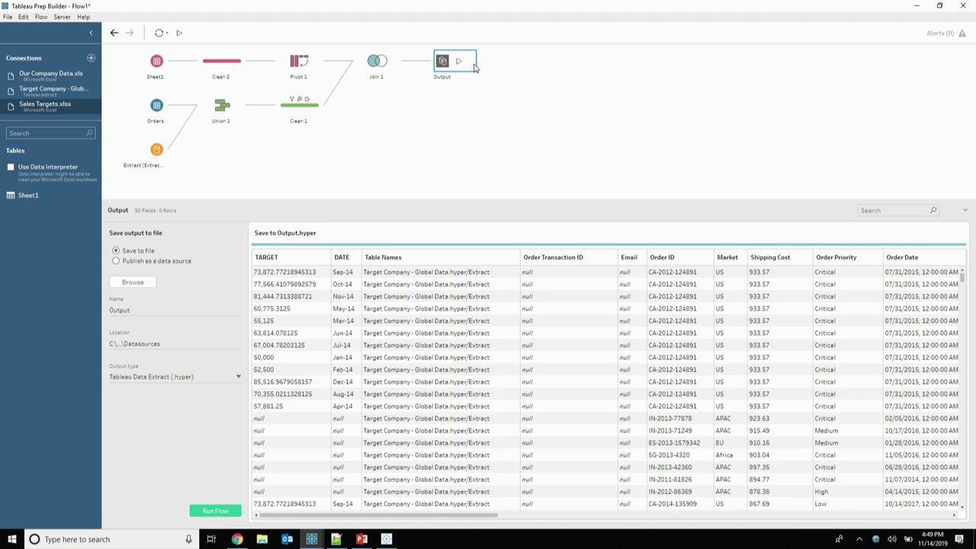
{"action": "left_click", "coordinate": [139, 264]}
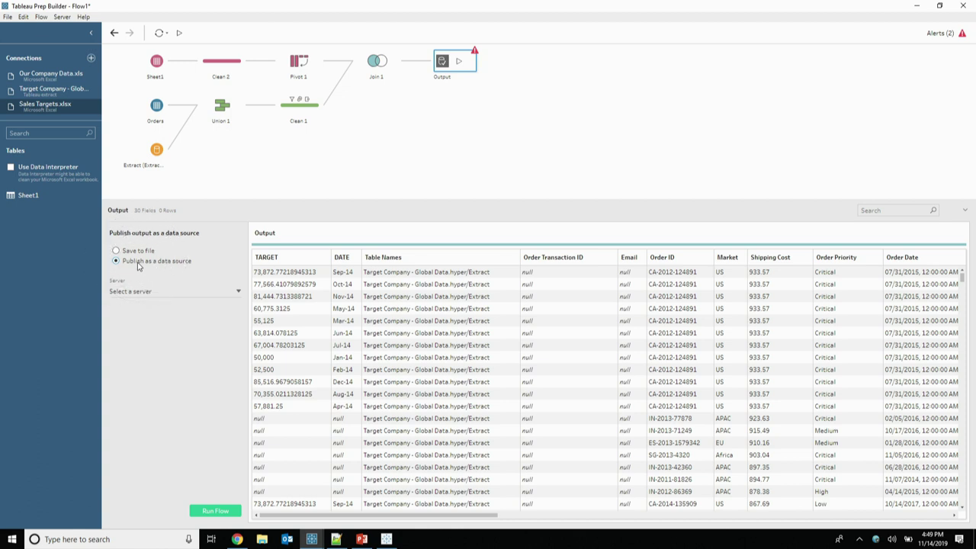
{"action": "left_click", "coordinate": [169, 290]}
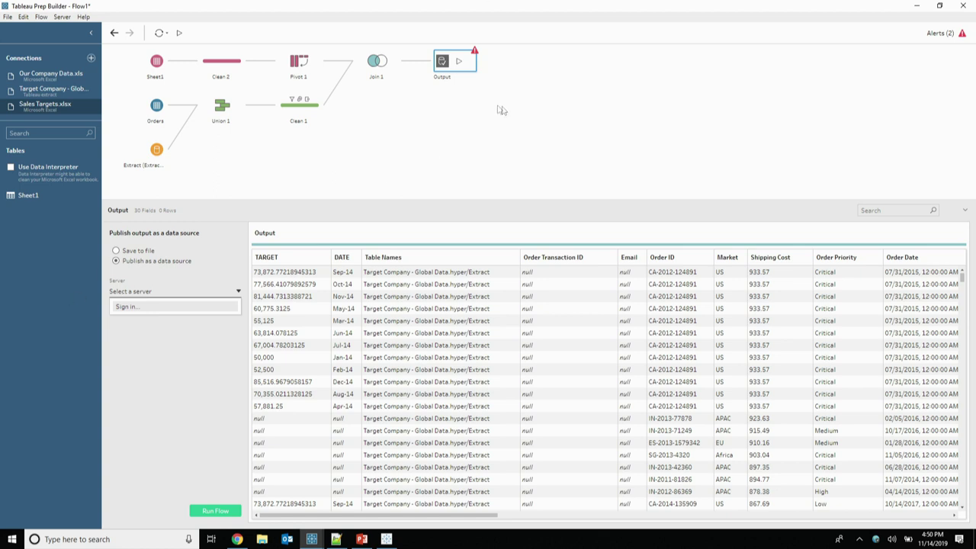
Switch to the TC19 Common Data Prep Scenarios_Final flow and open the Orders input settings
{"action": "mouse_move", "coordinate": [311, 541]}
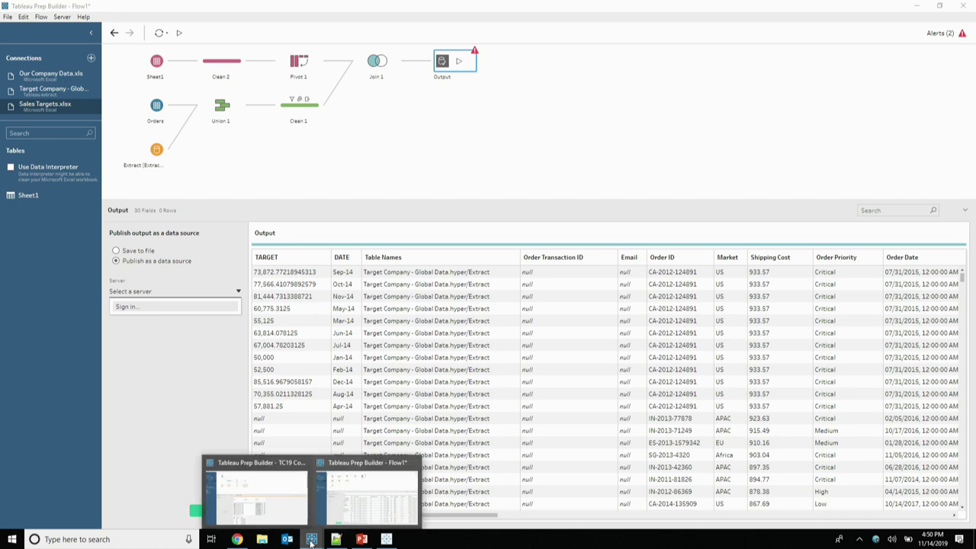
{"action": "left_click", "coordinate": [256, 457]}
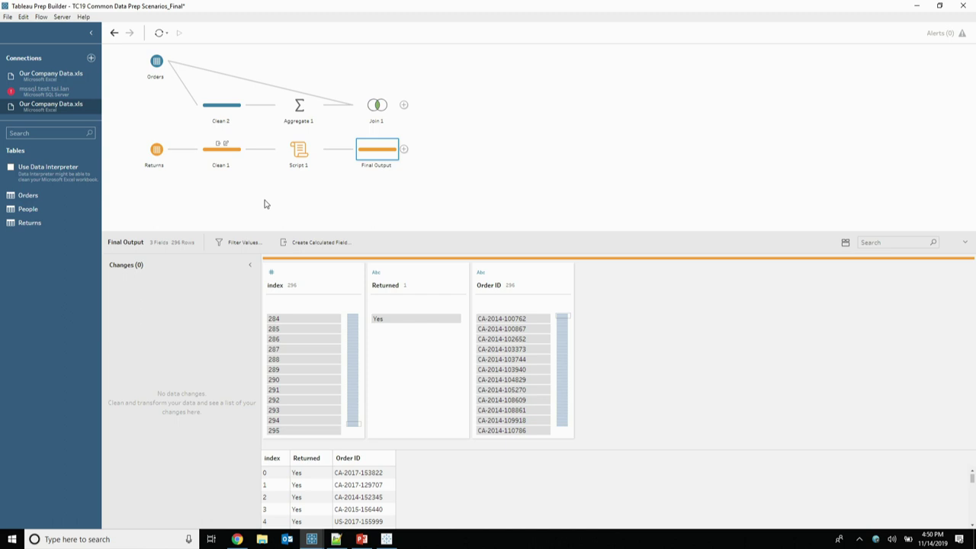
{"action": "left_click", "coordinate": [157, 61]}
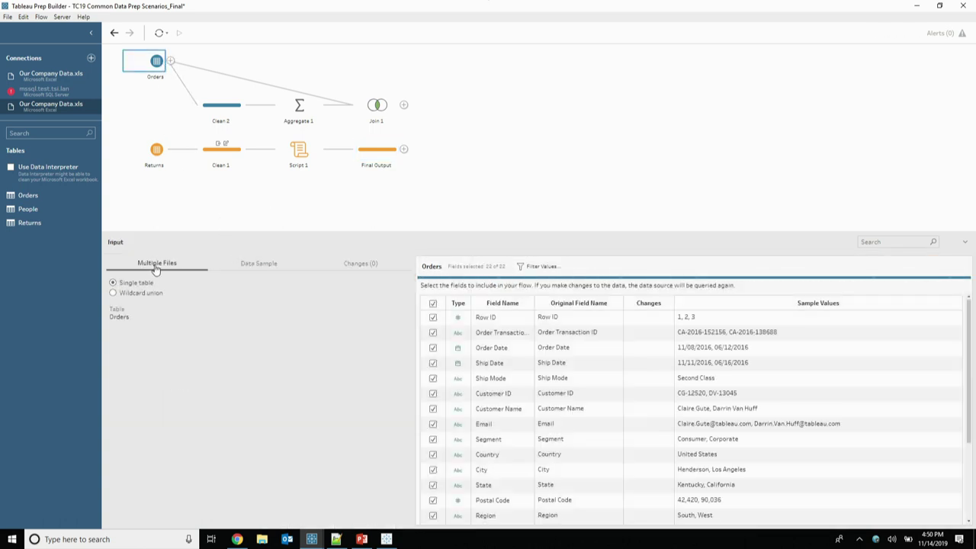
Try to configure the Orders input as a wildcard union with the sheet matching pattern sales_
{"action": "left_click", "coordinate": [129, 297]}
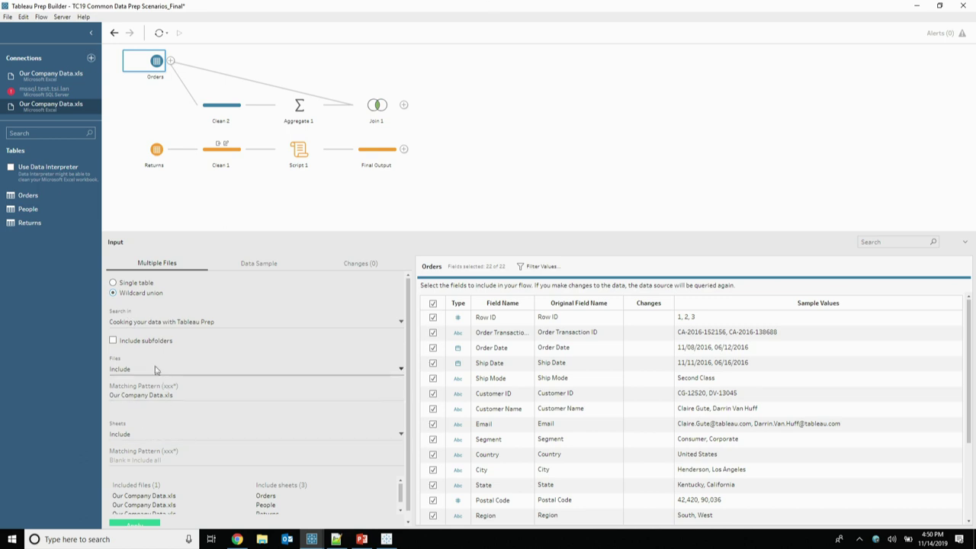
{"action": "left_click", "coordinate": [151, 343]}
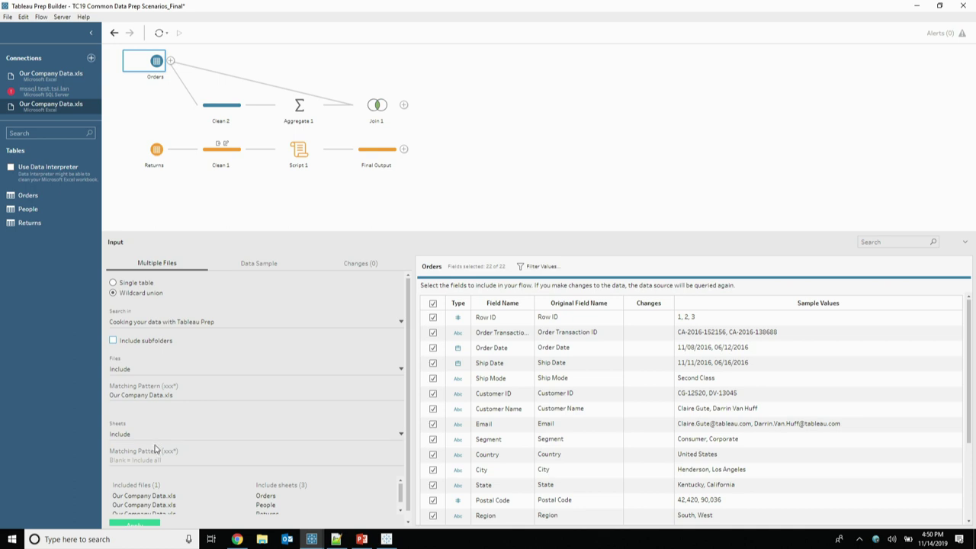
{"action": "left_click", "coordinate": [147, 464]}
{"action": "type", "text": "sales_"}
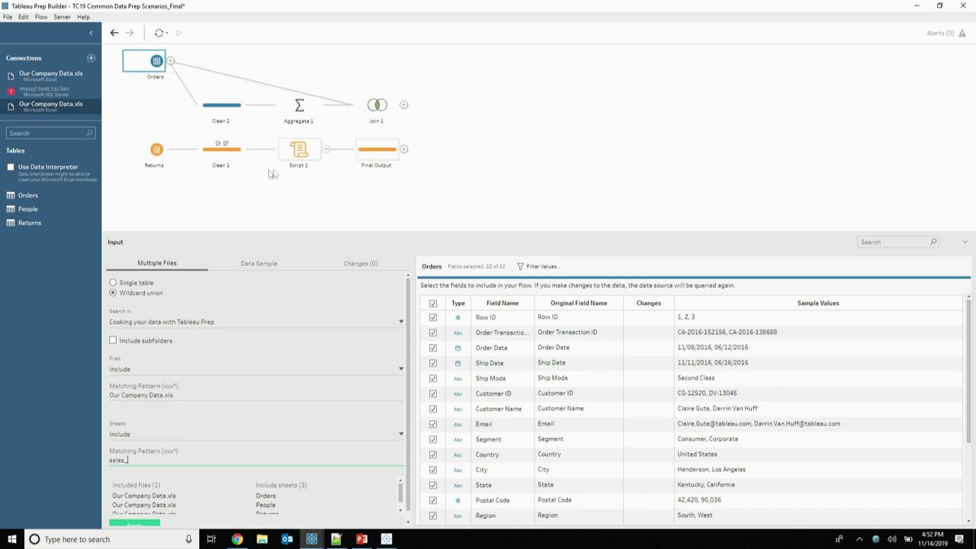
Review the Clean 1 step and the Returns and Orders input settings, and clear the step selection
{"action": "left_click", "coordinate": [225, 151]}
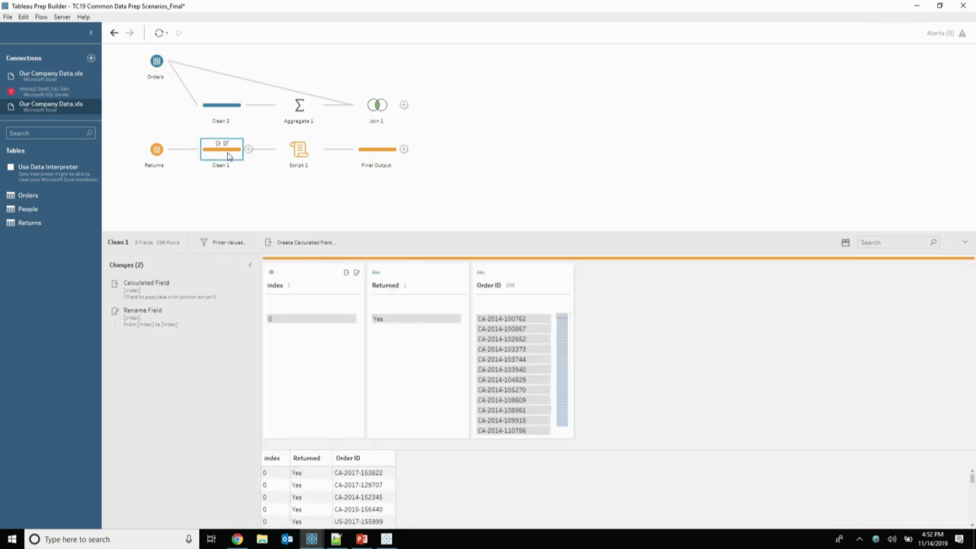
{"action": "left_click", "coordinate": [156, 151]}
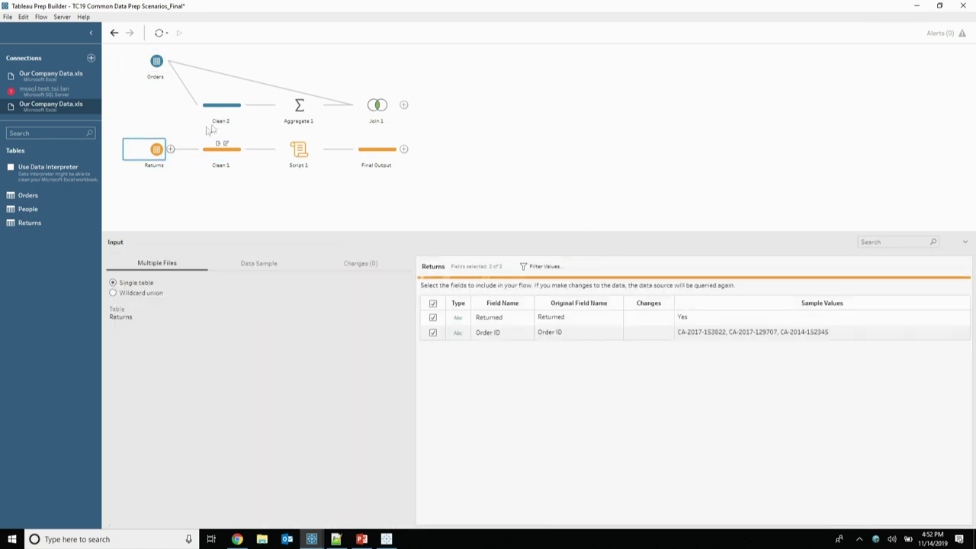
{"action": "left_click", "coordinate": [157, 64]}
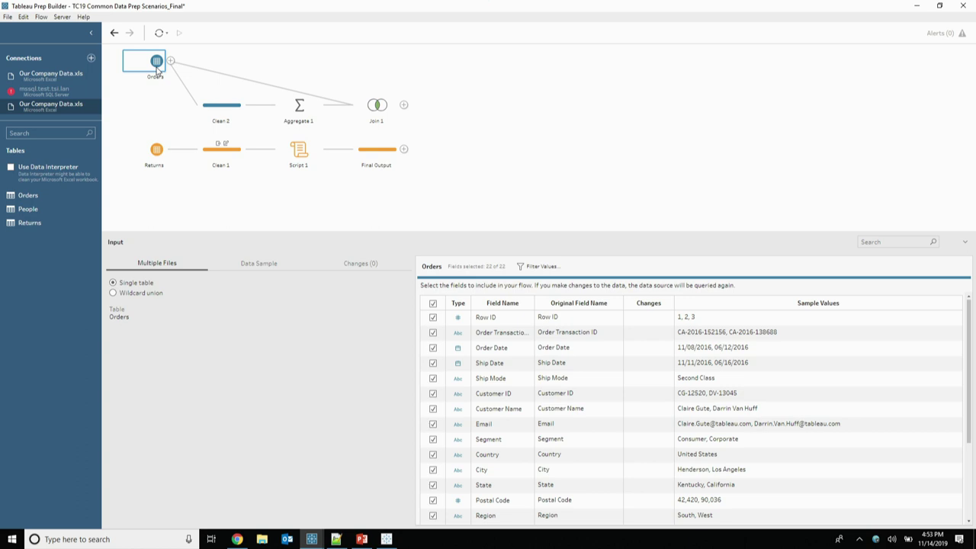
{"action": "left_click", "coordinate": [503, 143]}
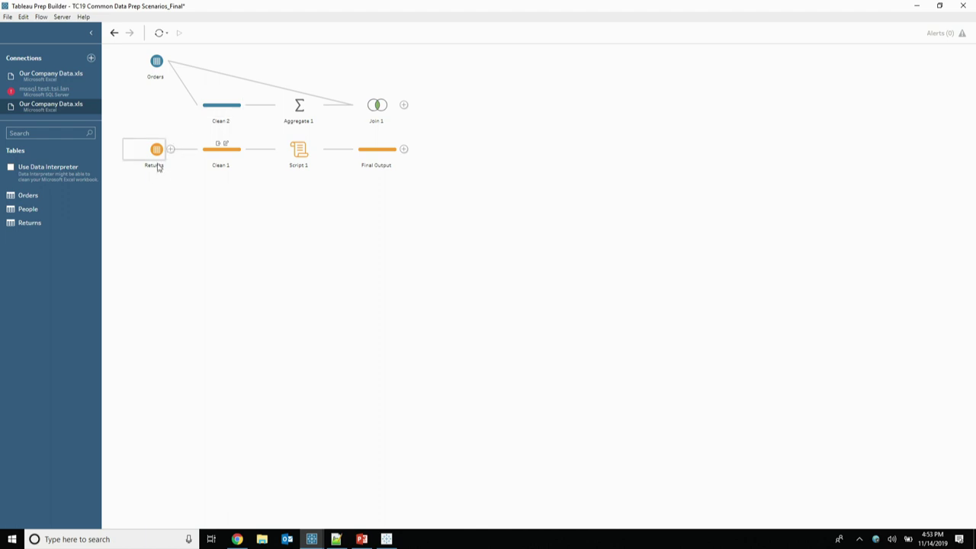
Insert a cleaning step directly after the Orders input, ahead of both of its branches
{"action": "left_click", "coordinate": [153, 67]}
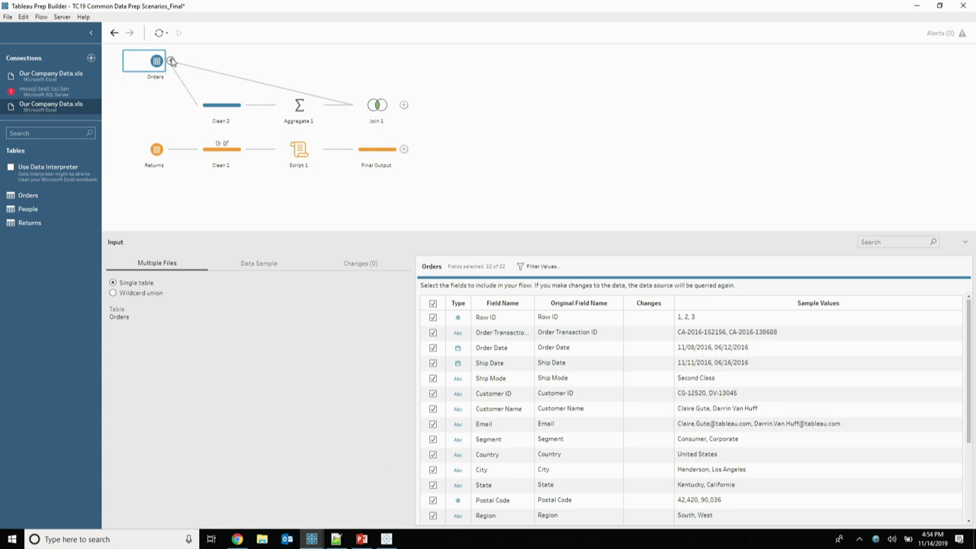
{"action": "left_click", "coordinate": [171, 61]}
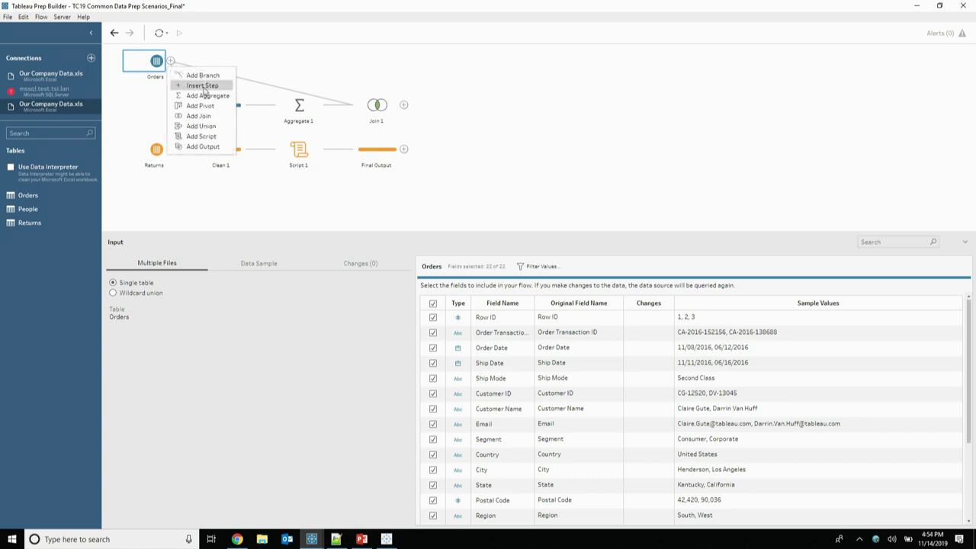
{"action": "left_click", "coordinate": [202, 85]}
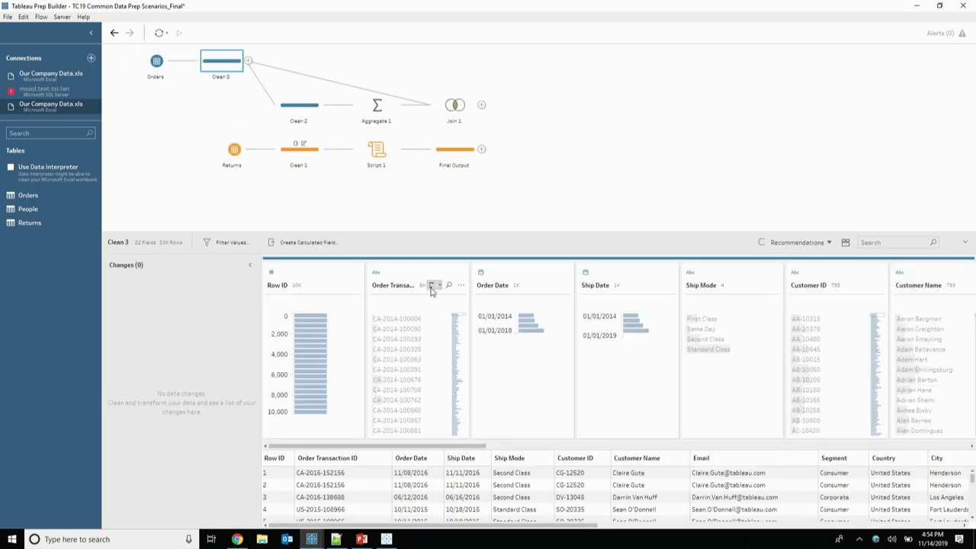
Search the new cleaning step's fields for date and open the Order Date data type choices
{"action": "left_click", "coordinate": [884, 243]}
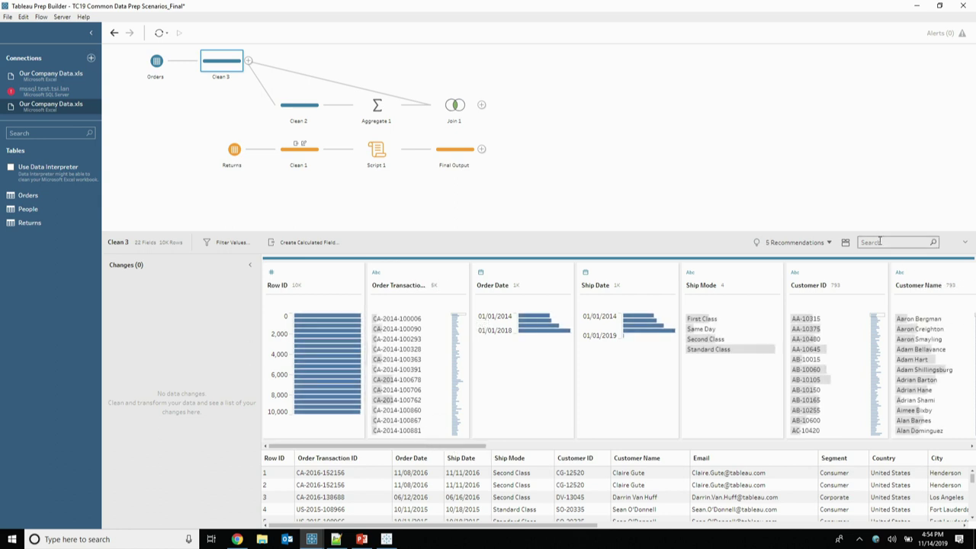
{"action": "type", "text": "date"}
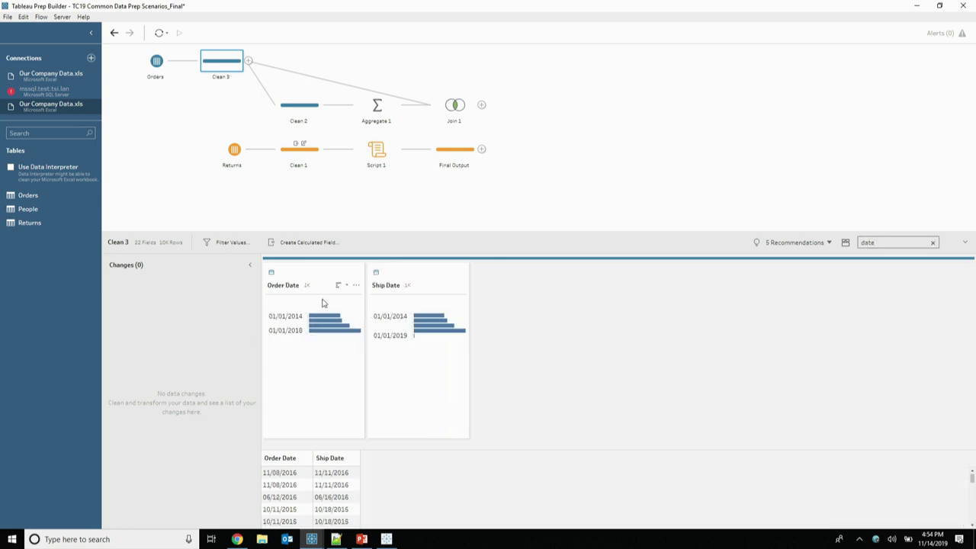
{"action": "left_click", "coordinate": [271, 272]}
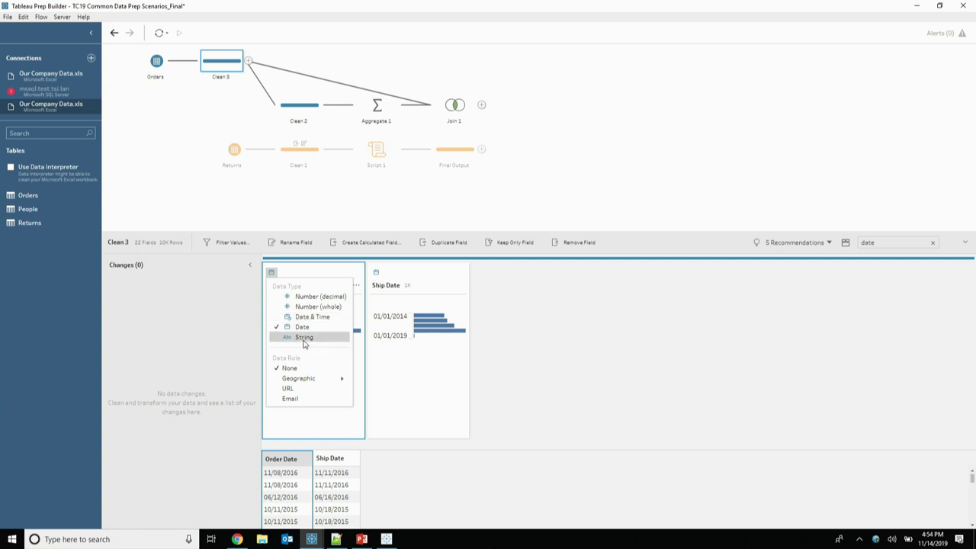